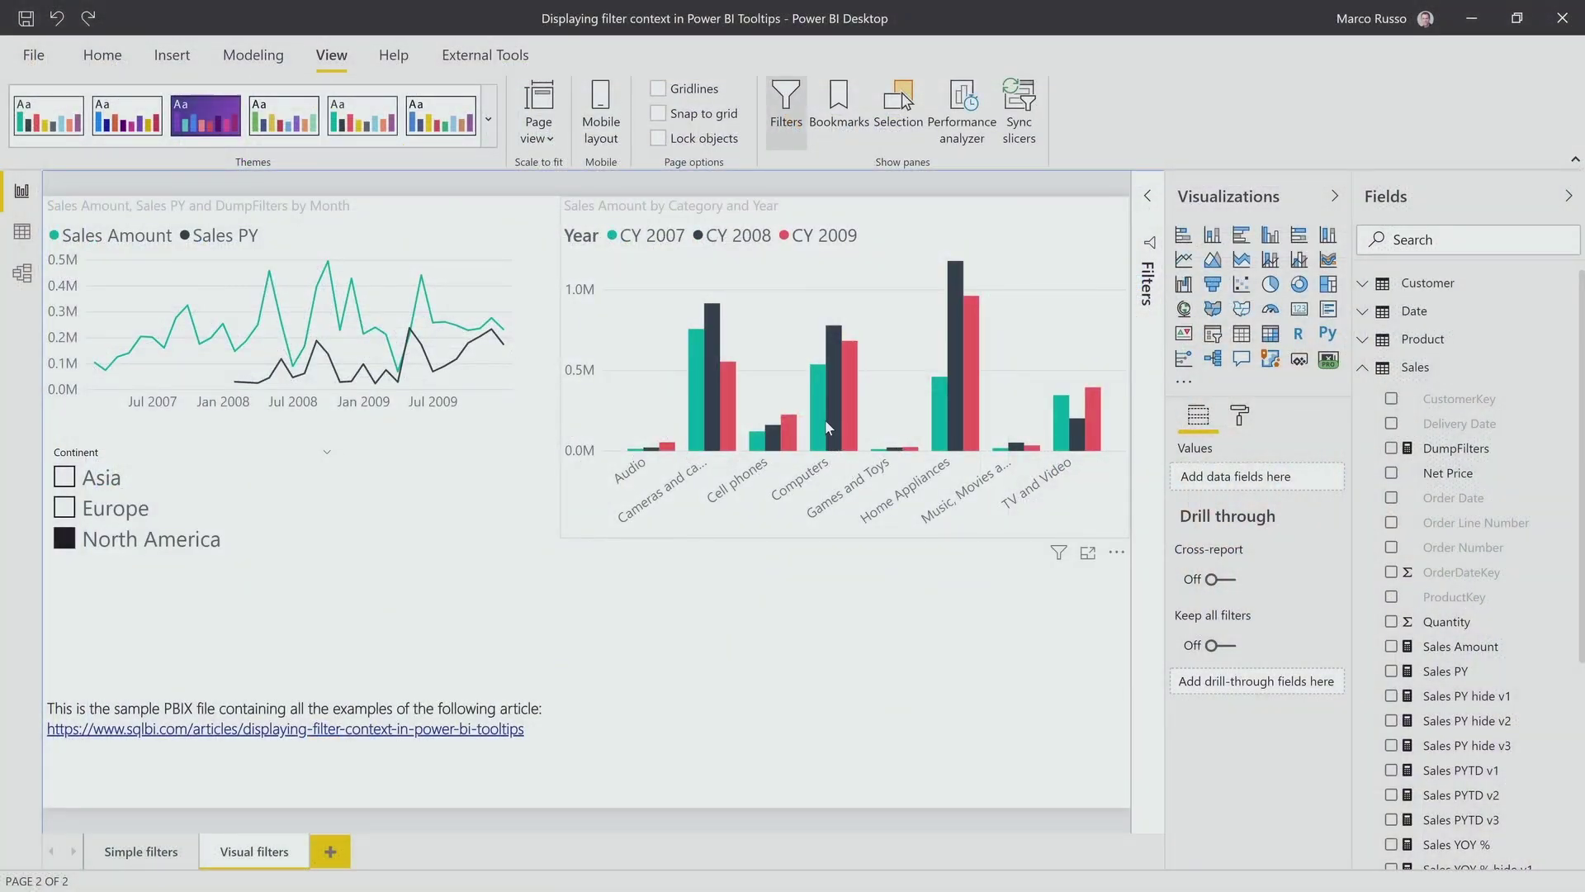
# Inspect the Sales Amount by Category and Year chart filtered to North America.
pyautogui.moveTo(827, 426)
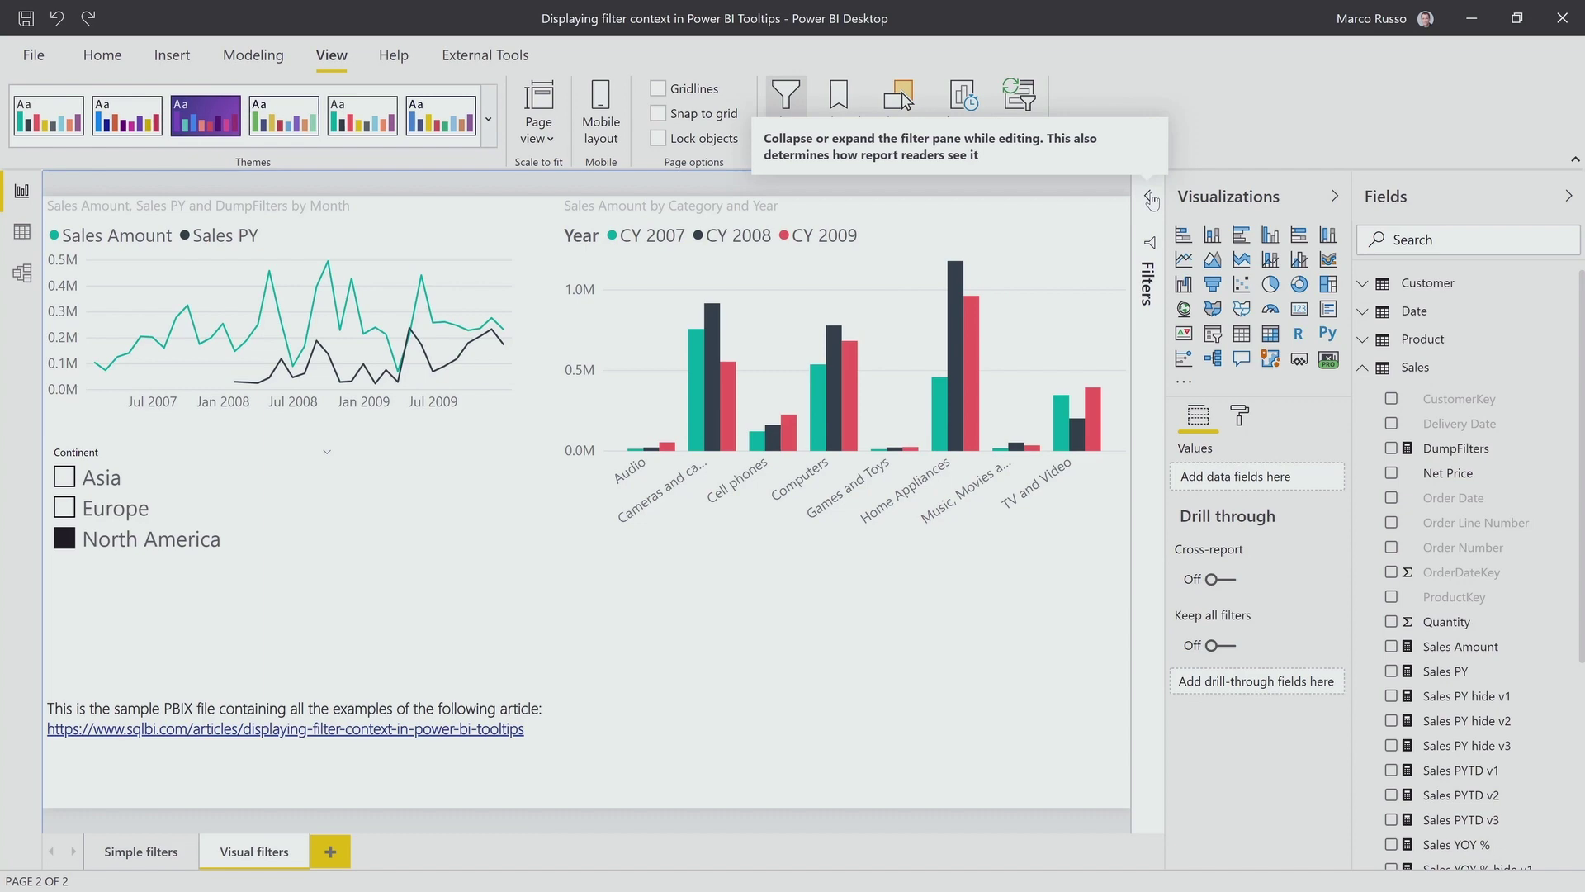
# Show the Filters pane to review the Education filter, then collapse it again.
pyautogui.click(1150, 199)
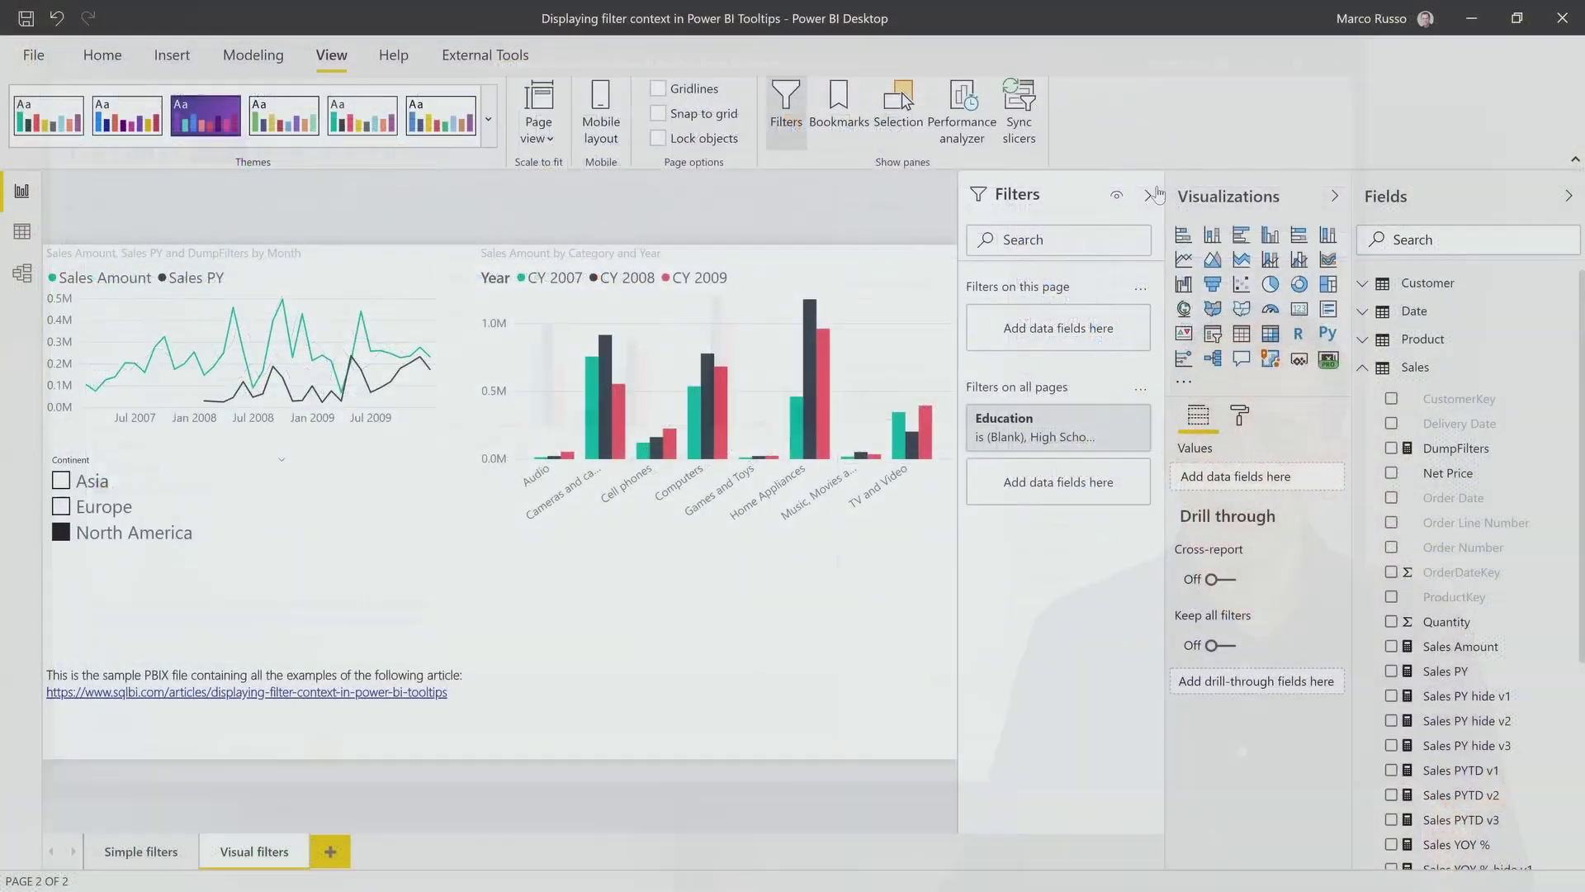
pyautogui.click(1149, 198)
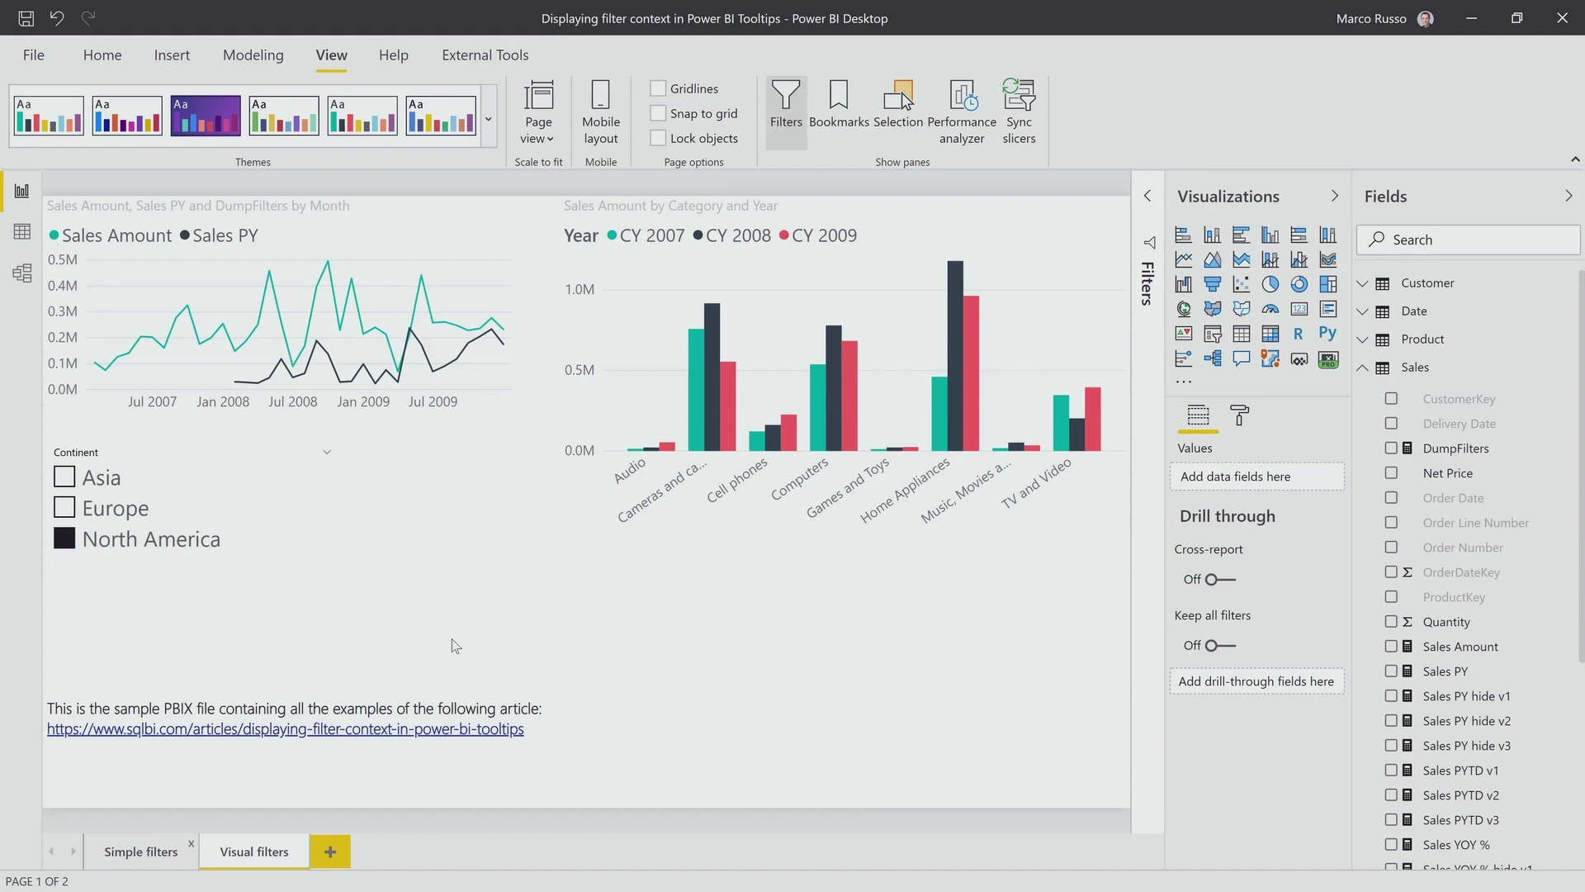
# Move to the Simple filters page and view the Home Appliances CY 2009 DumpFilters tooltip.
pyautogui.hotkey('ctrl', 'pageup')
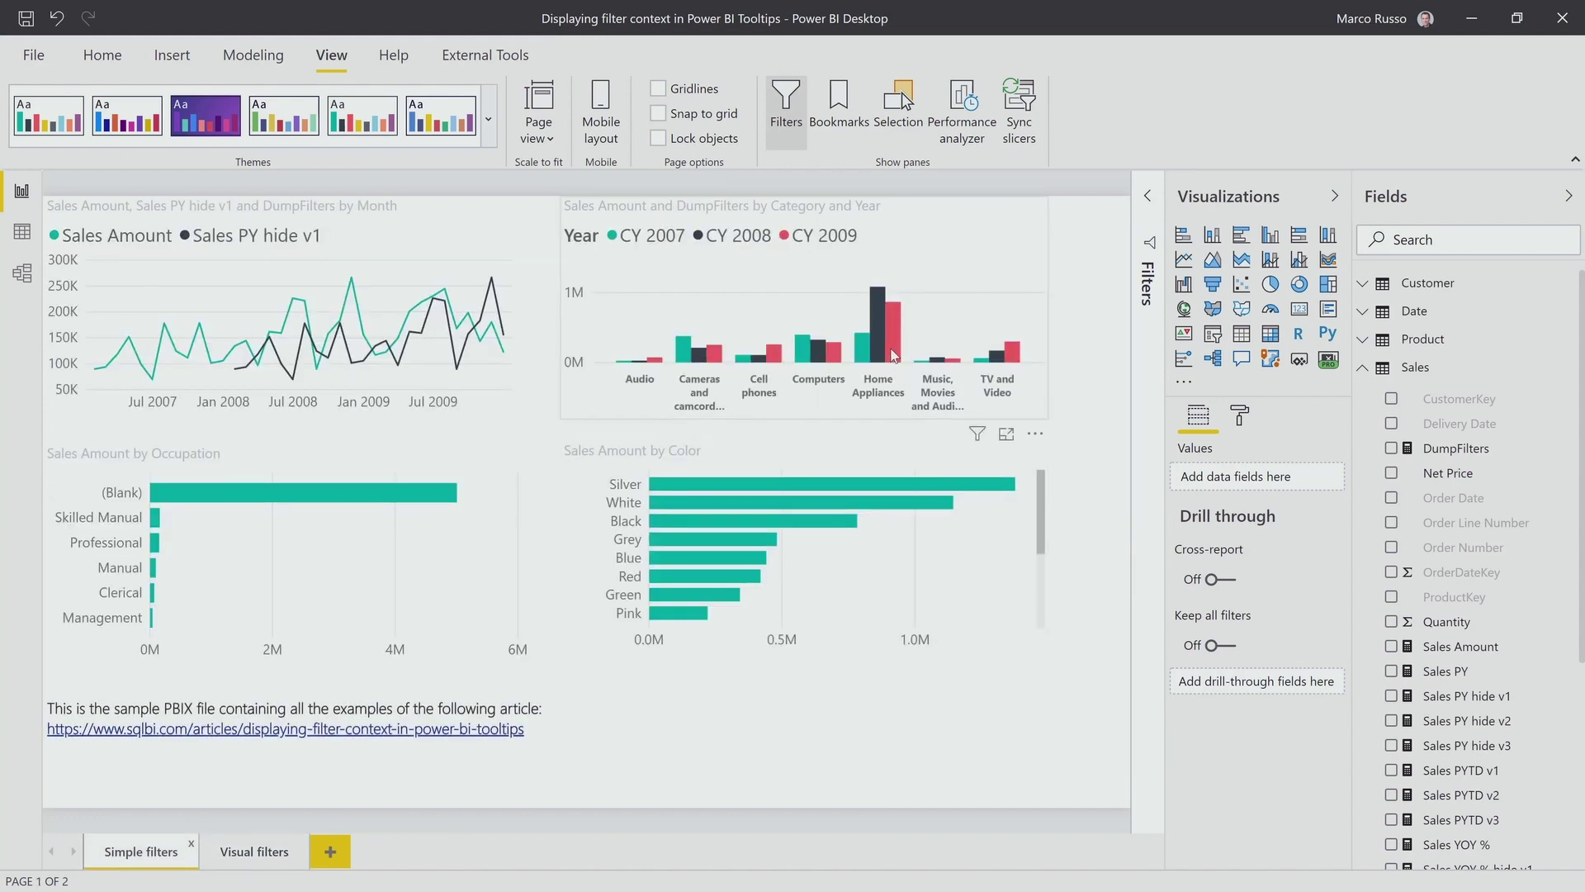
pyautogui.moveTo(893, 355)
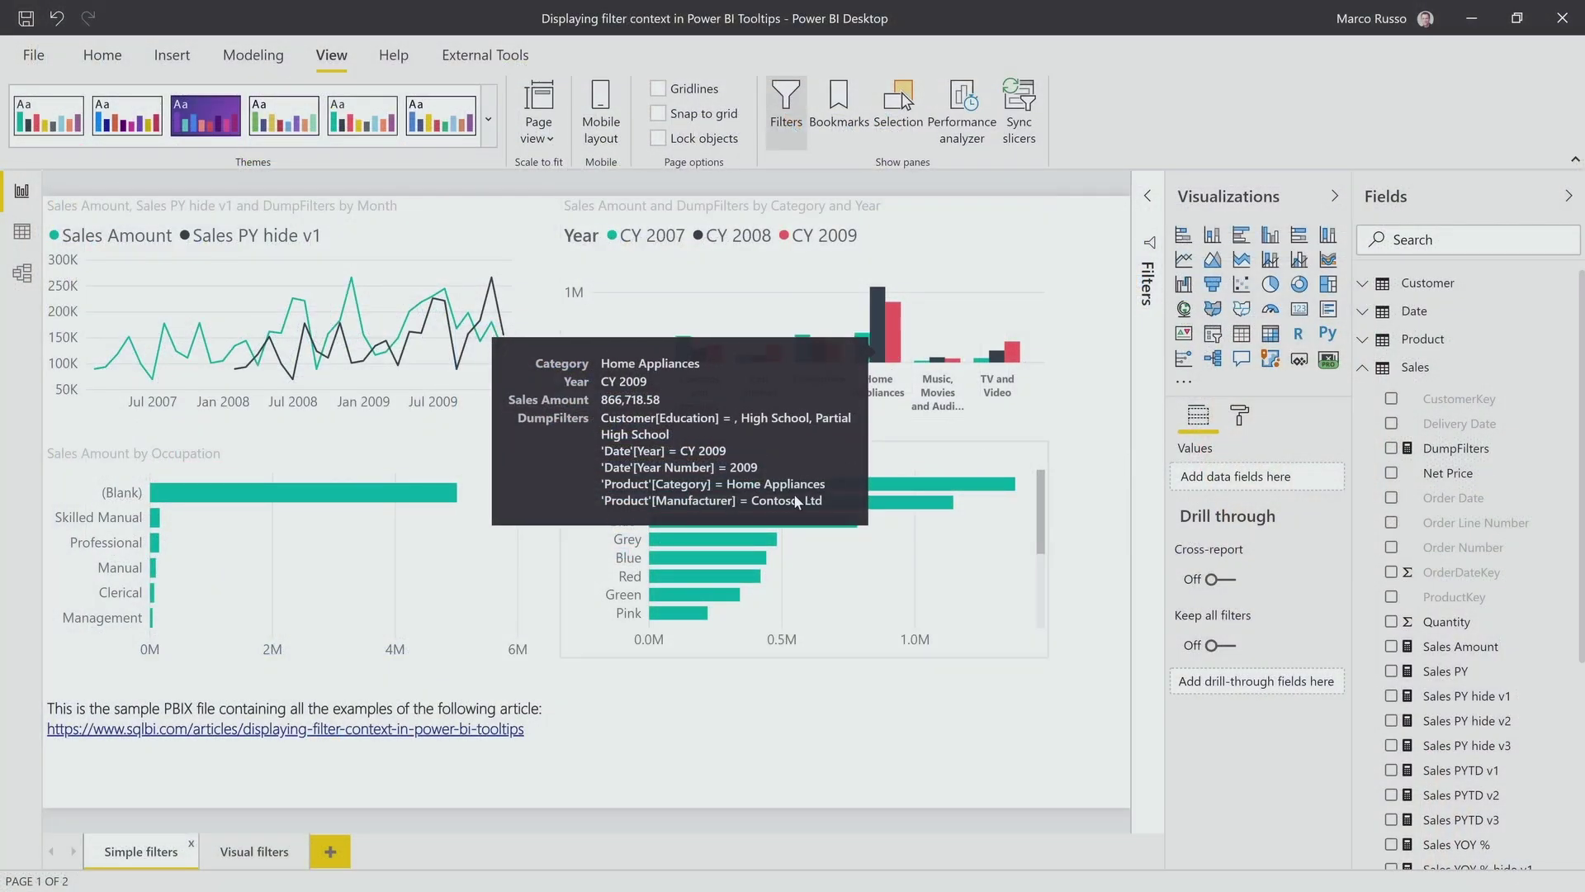
# Select the Category and Year chart to review its Axis, Legend, Values and DumpFilters tooltip.
pyautogui.click(699, 548)
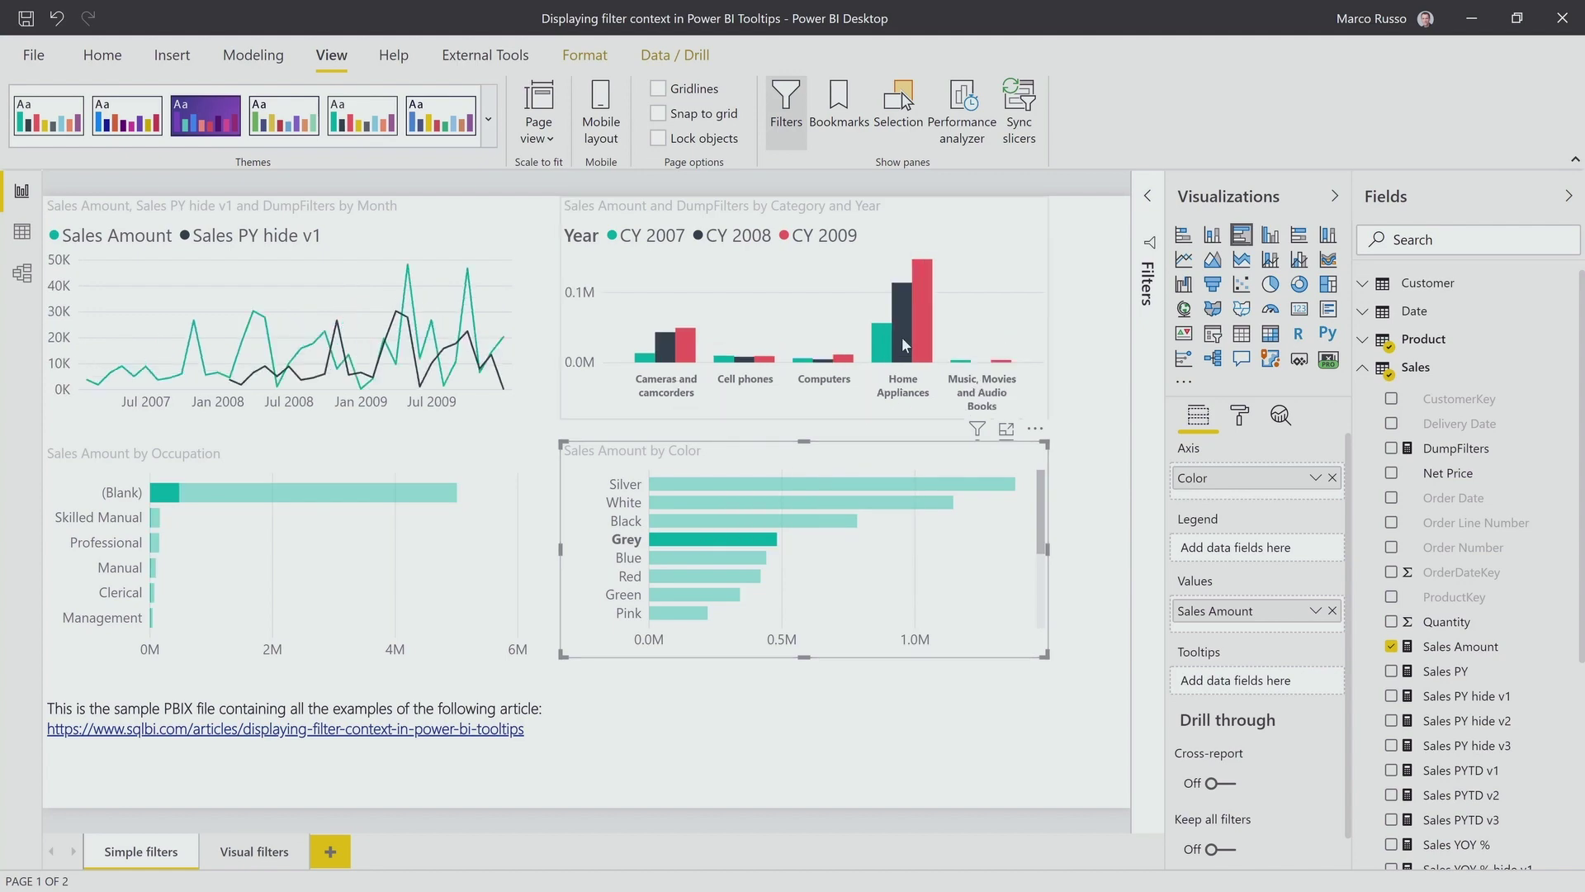
pyautogui.moveTo(903, 340)
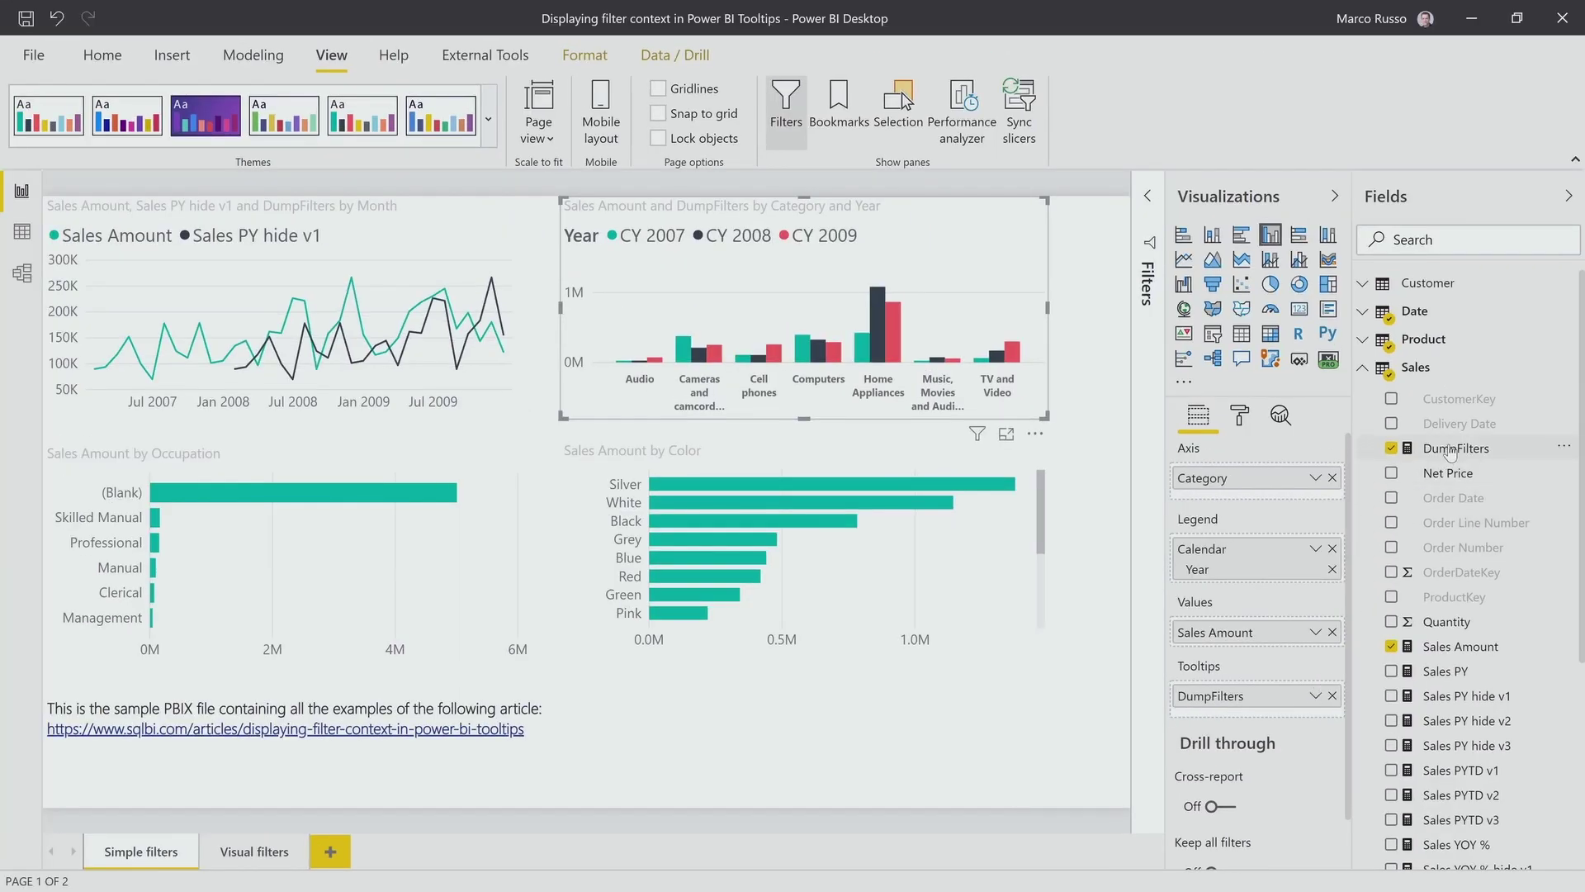
# Display the DumpFilters measure's DAX, which sets MaxFilters = 3 and checks ISFILTERED on Customer columns.
pyautogui.click(1450, 450)
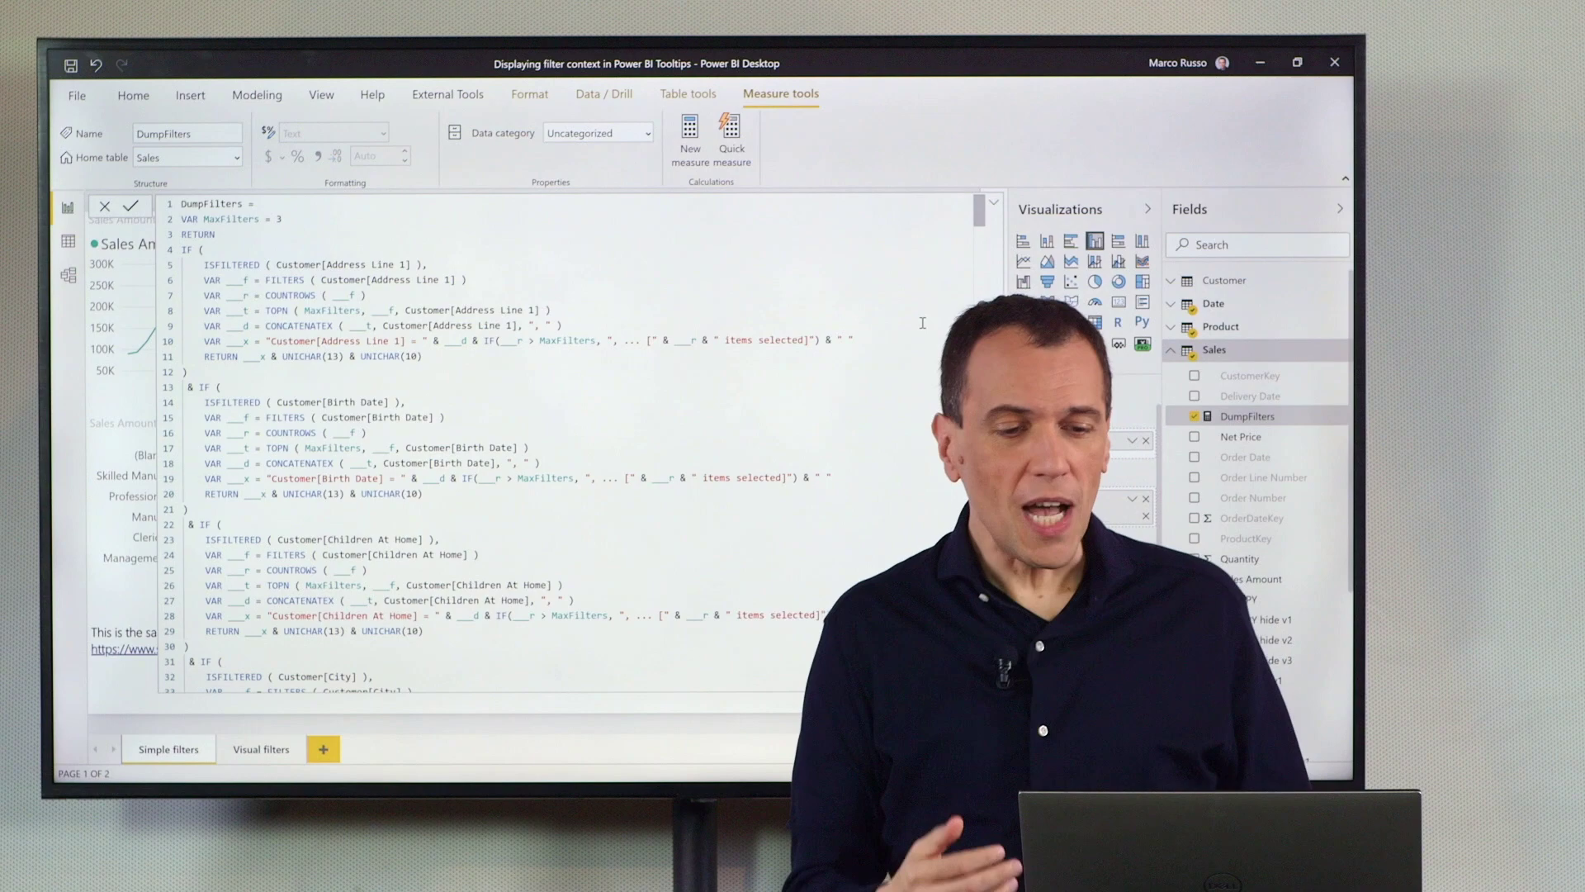
pyautogui.hotkey('alt', 'Tab')
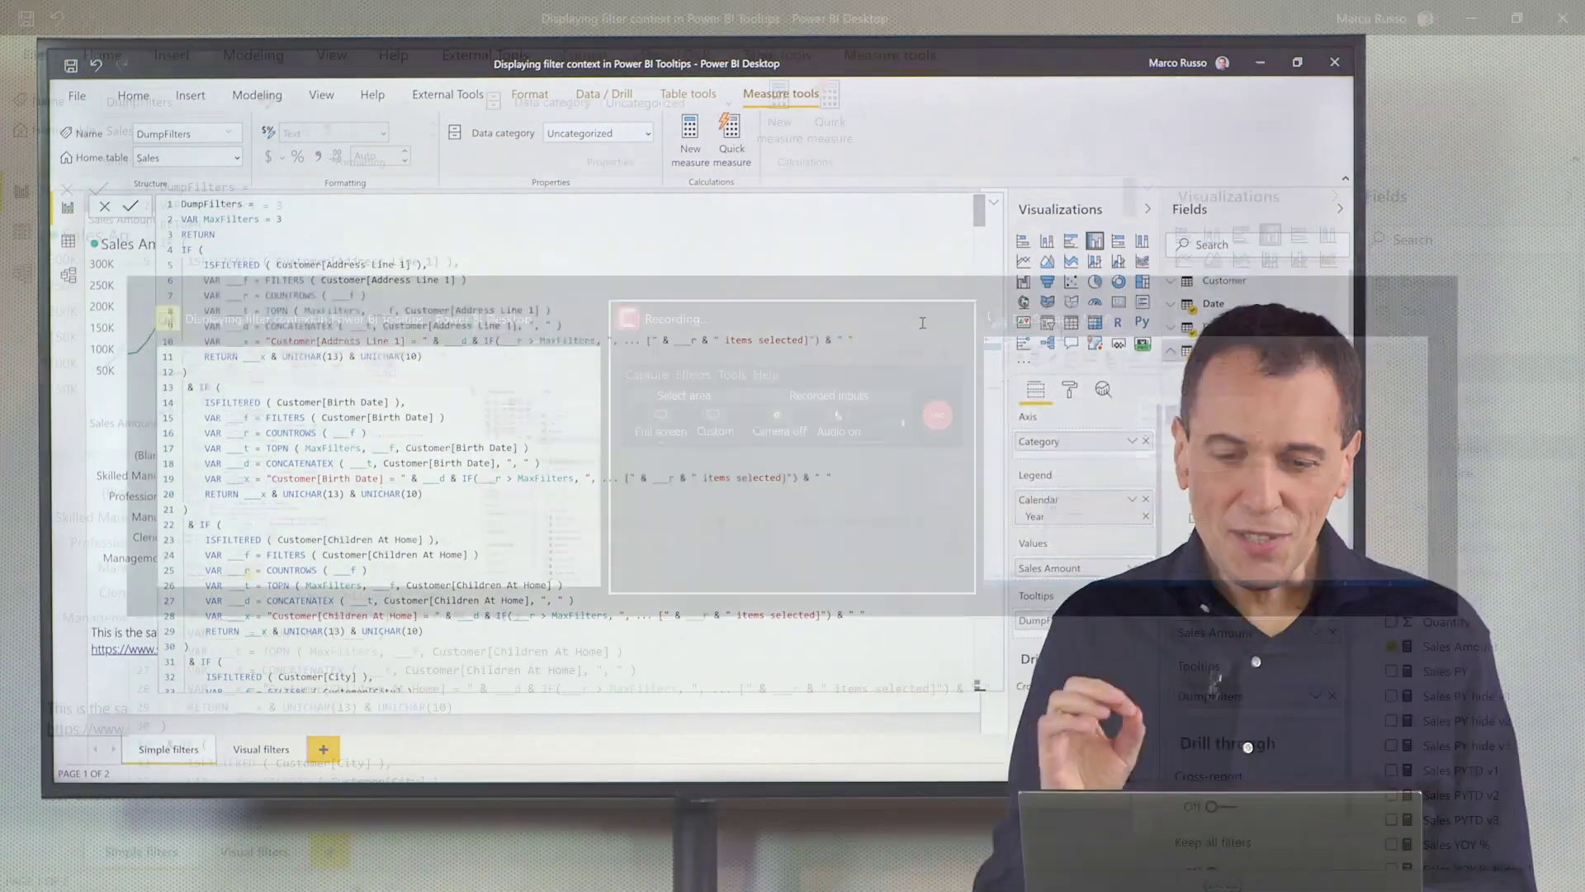
# Connect DAX Studio to the open Power BI model and widen the metadata pane.
pyautogui.hotkey('alt', 'Tab')
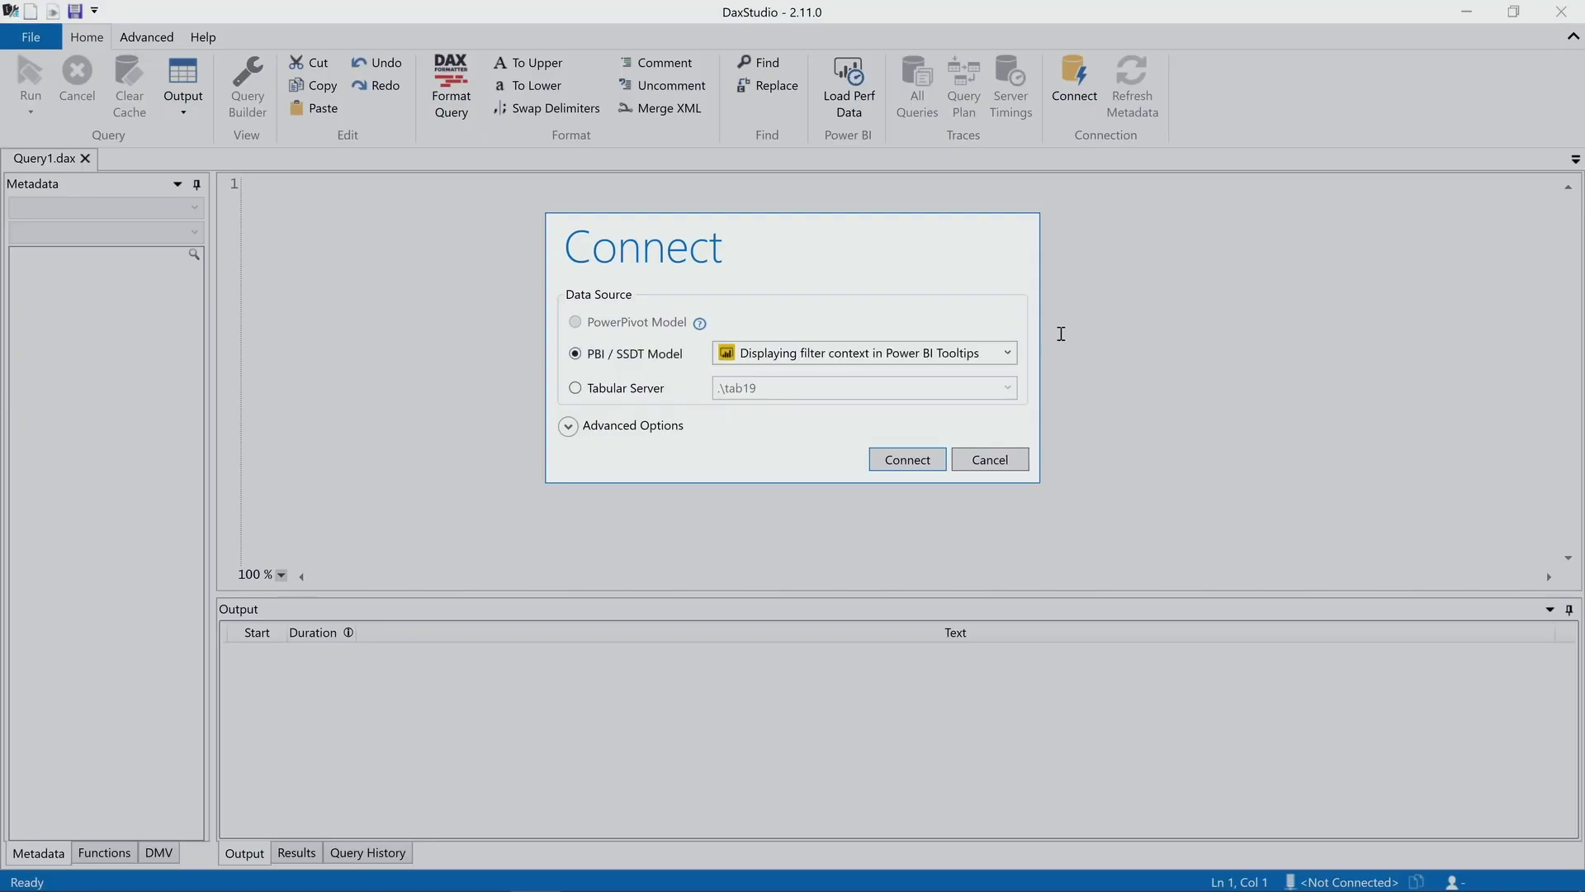
pyautogui.click(894, 467)
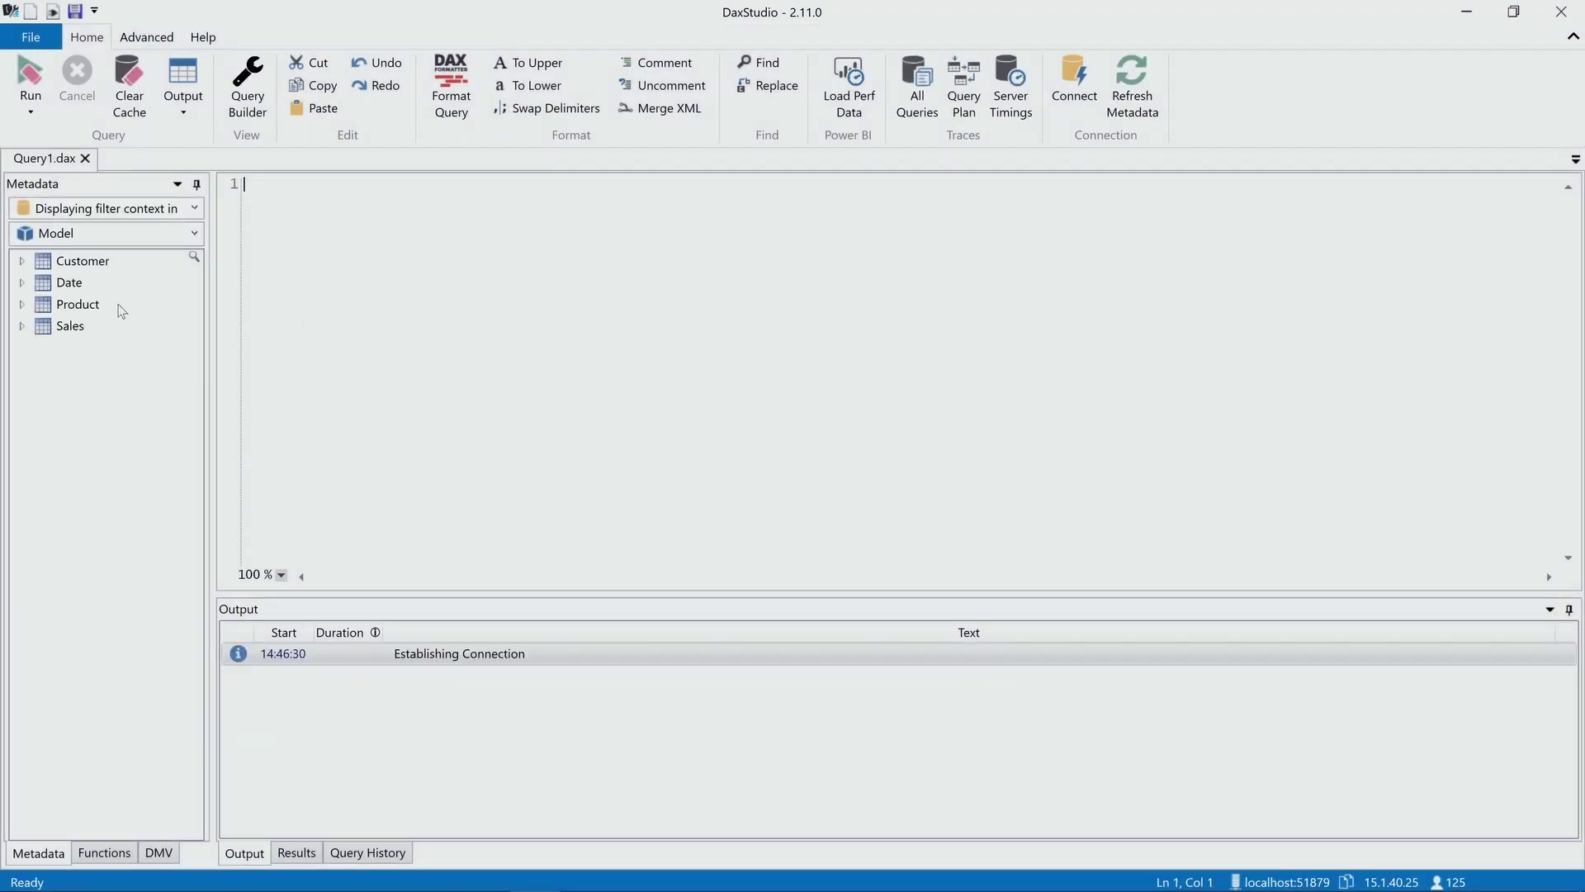
pyautogui.keyDown('ctrl'); pyautogui.scroll(3, 129, 392); pyautogui.keyUp('ctrl')
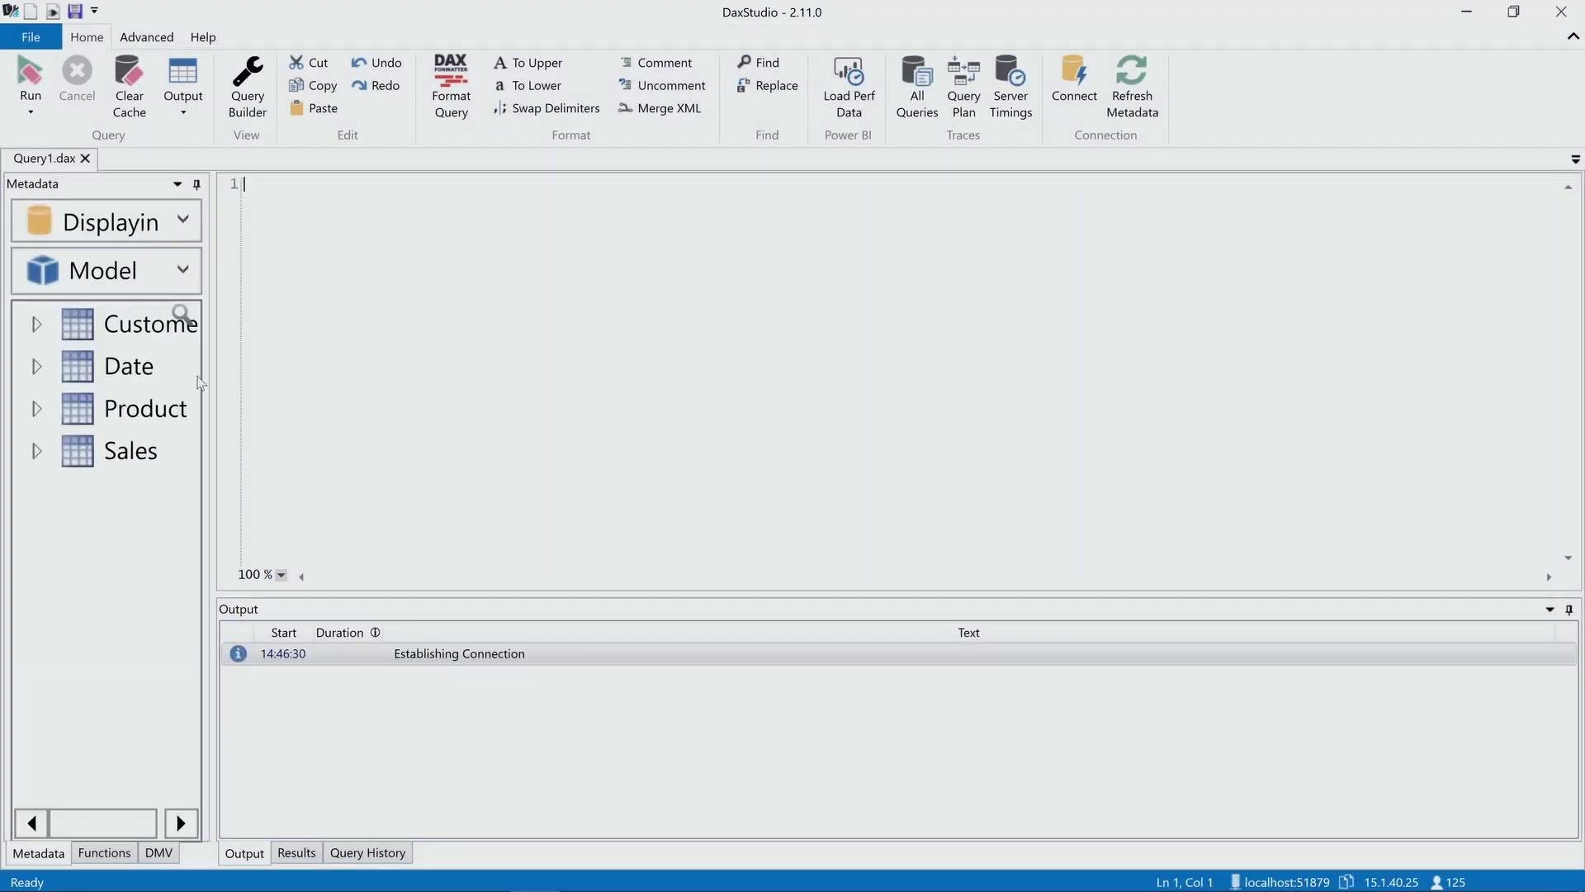
pyautogui.moveTo(415, 376); pyautogui.dragTo(416, 377)
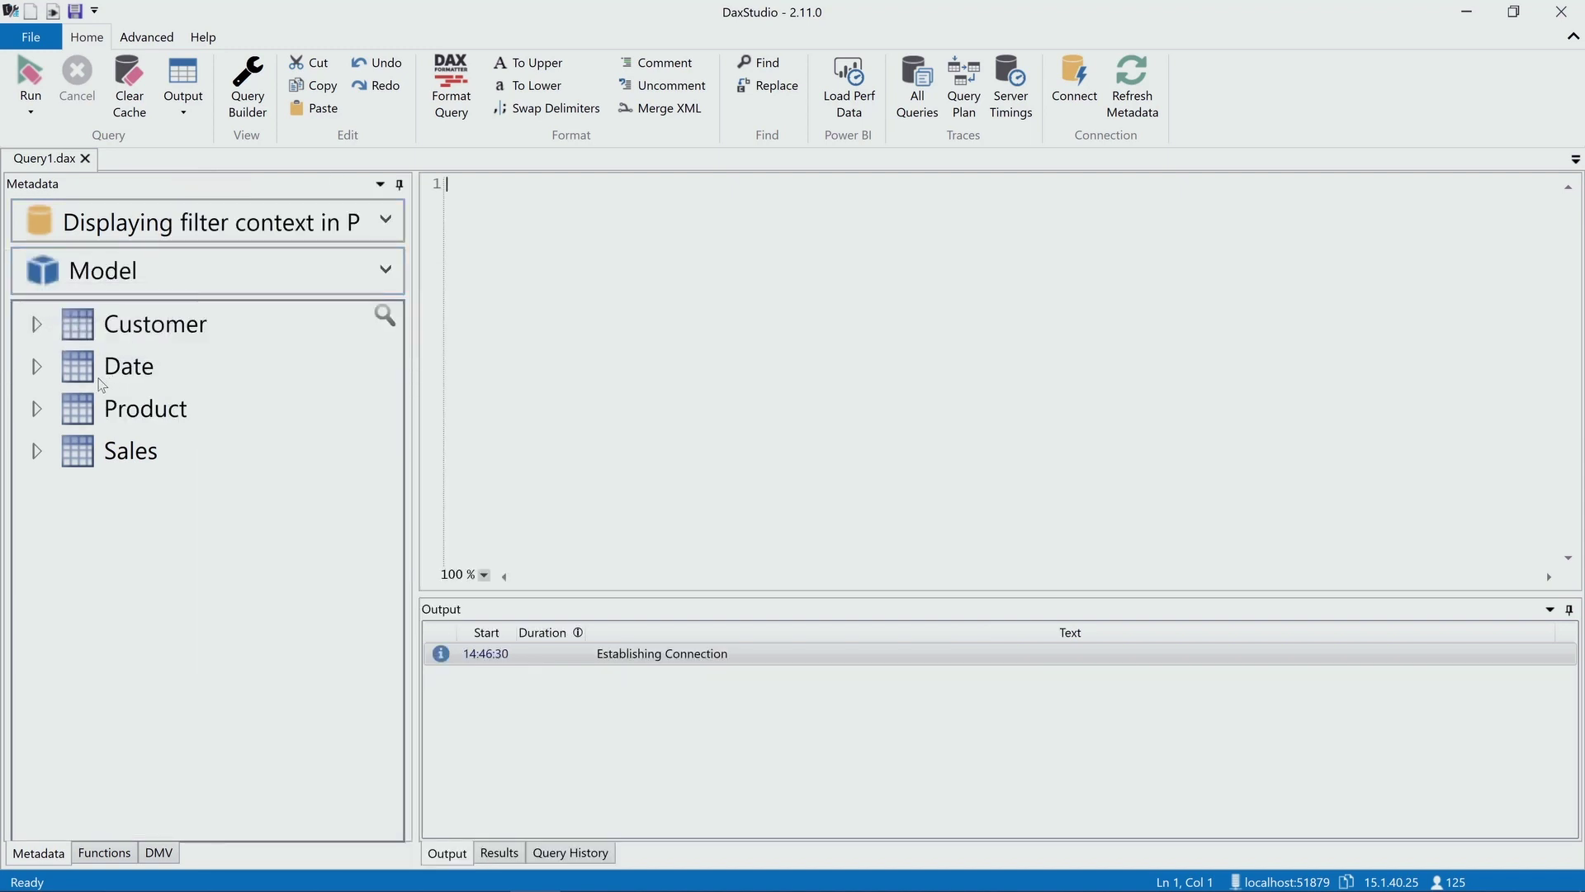
# Generate a filter dump measure for the Sales table, review it, then clear the editor.
pyautogui.click(35, 450)
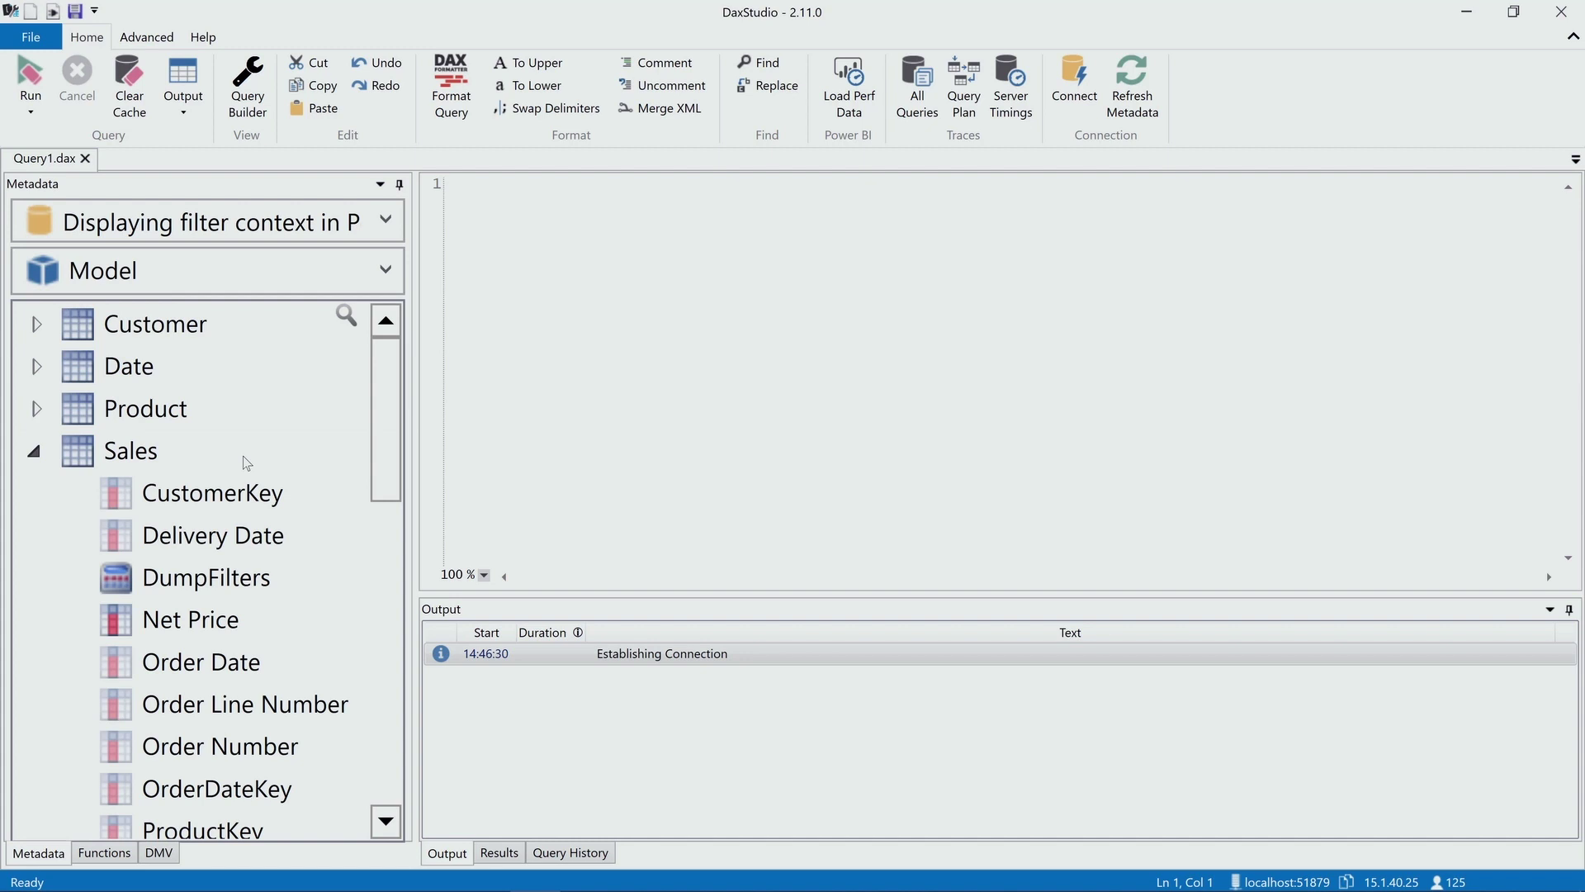
pyautogui.rightClick(132, 462)
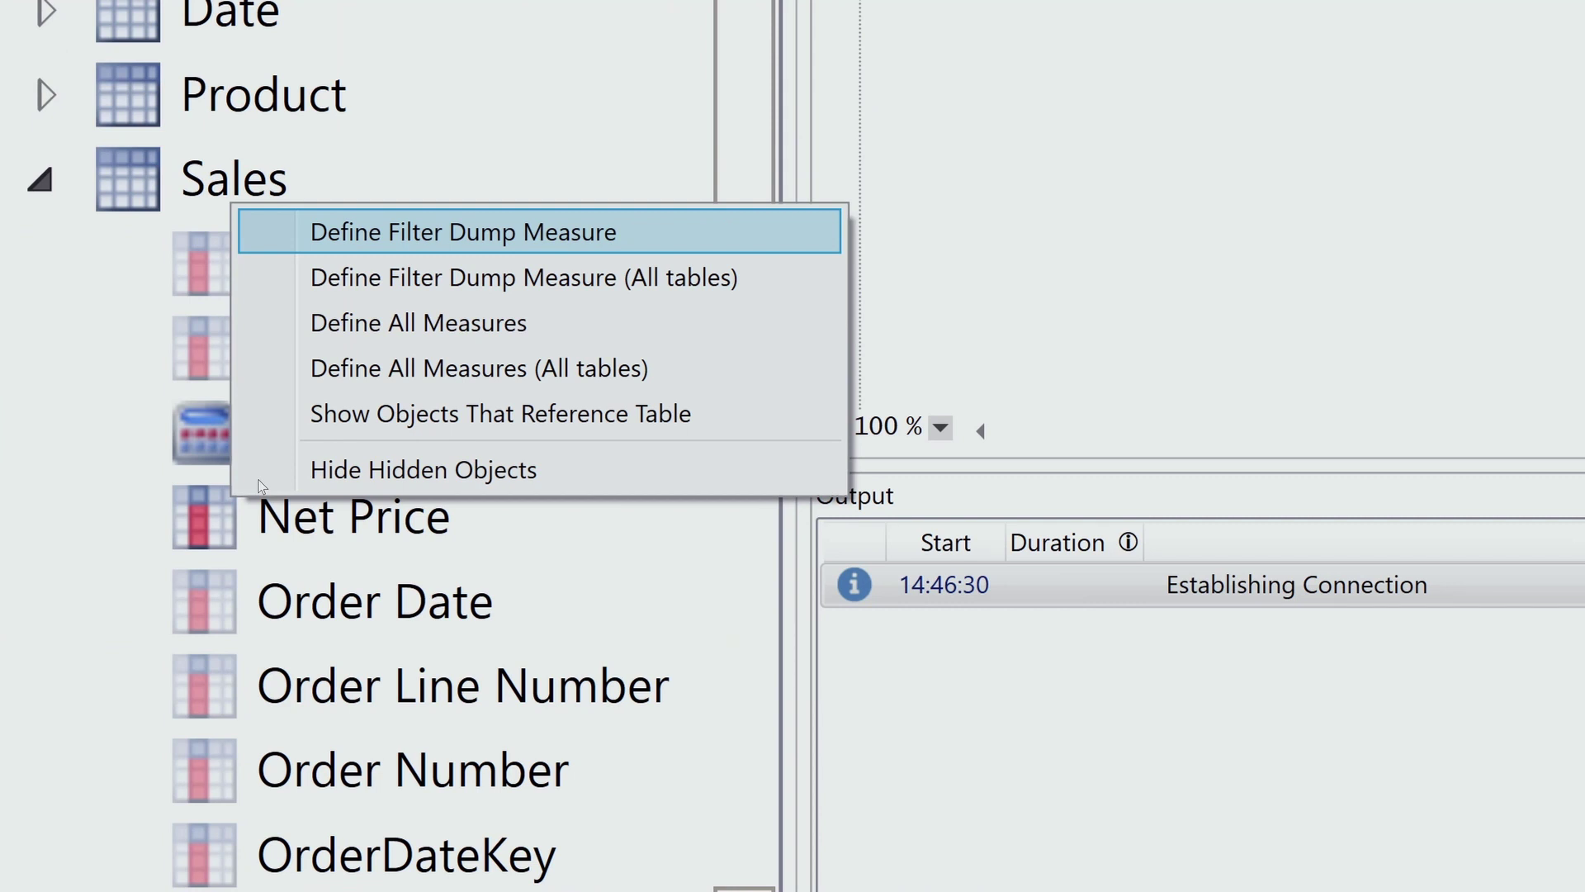
pyautogui.press('Return')
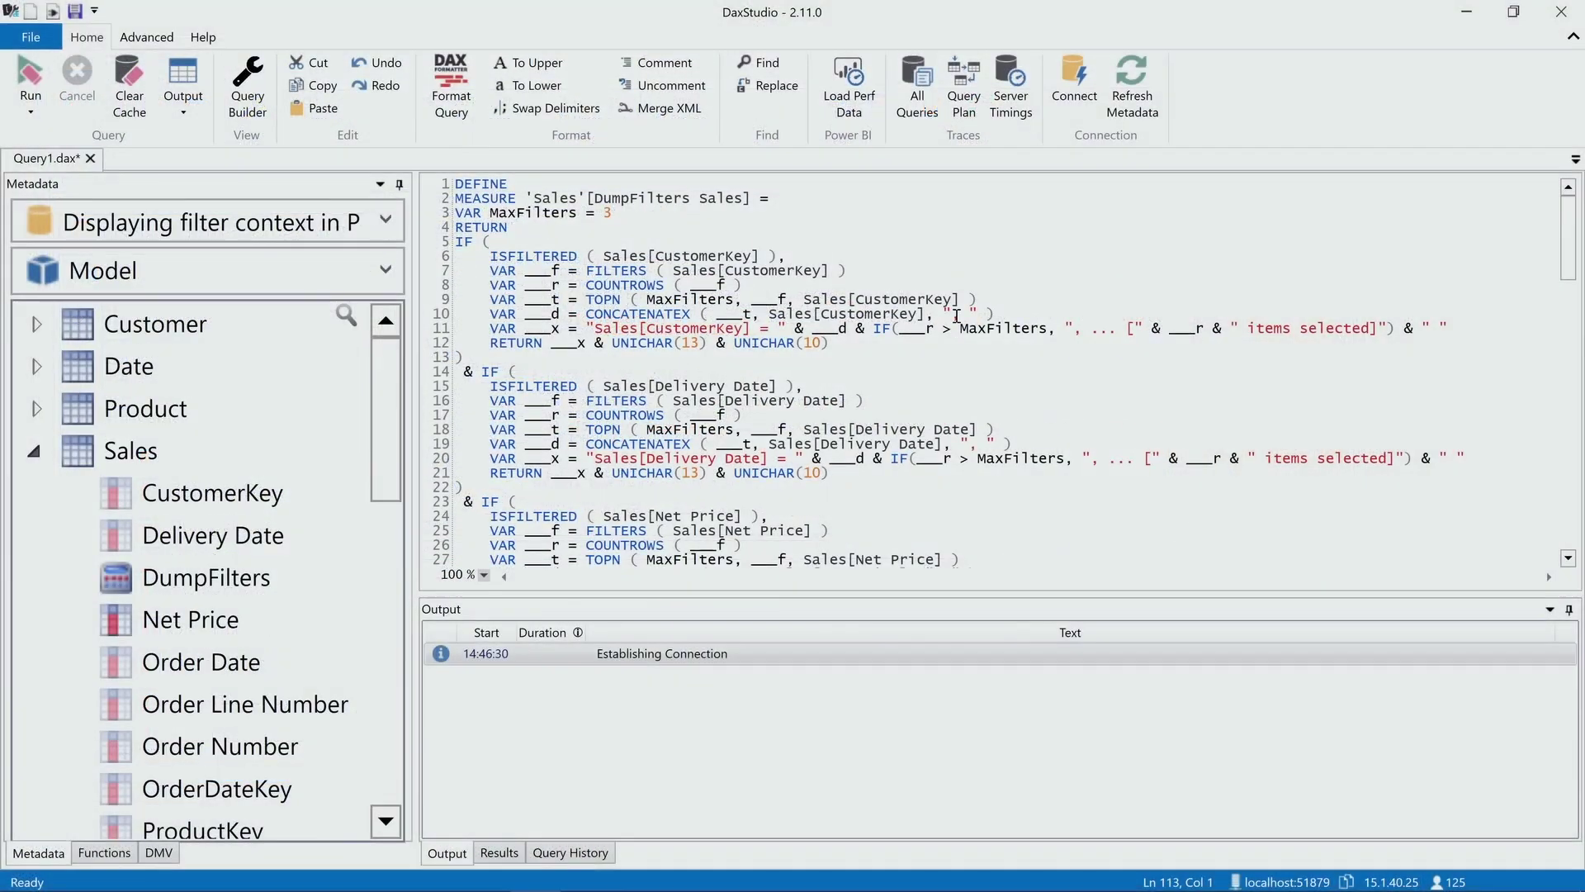
pyautogui.hotkey('ctrl', 'a')
pyautogui.press('Delete')
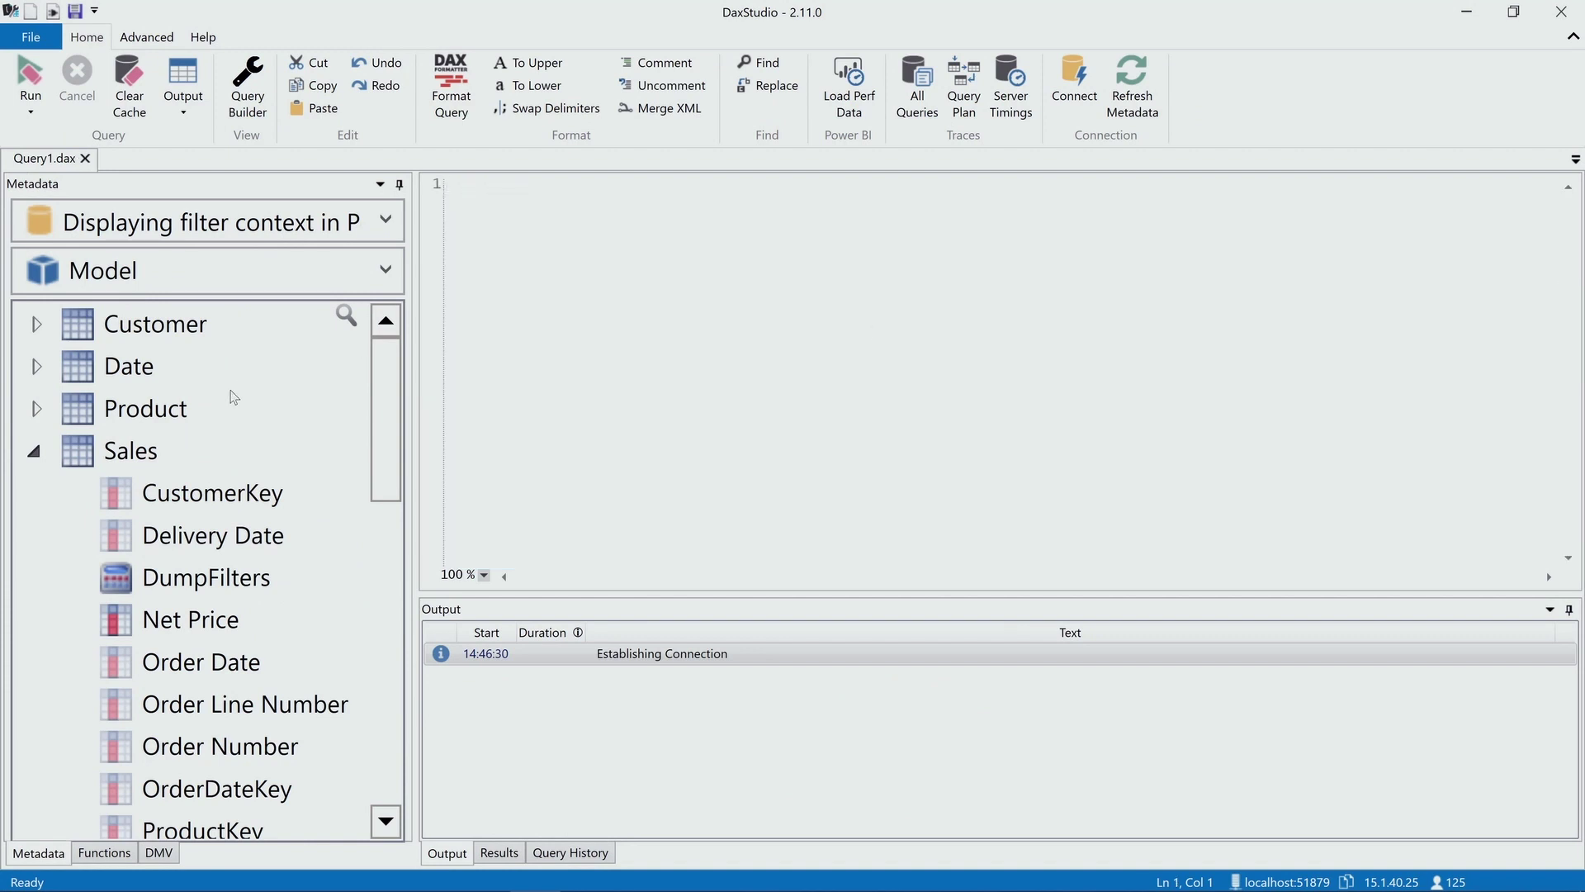
# Generate a filter dump measure covering all tables and copy-select the entire code.
pyautogui.rightClick(160, 453)
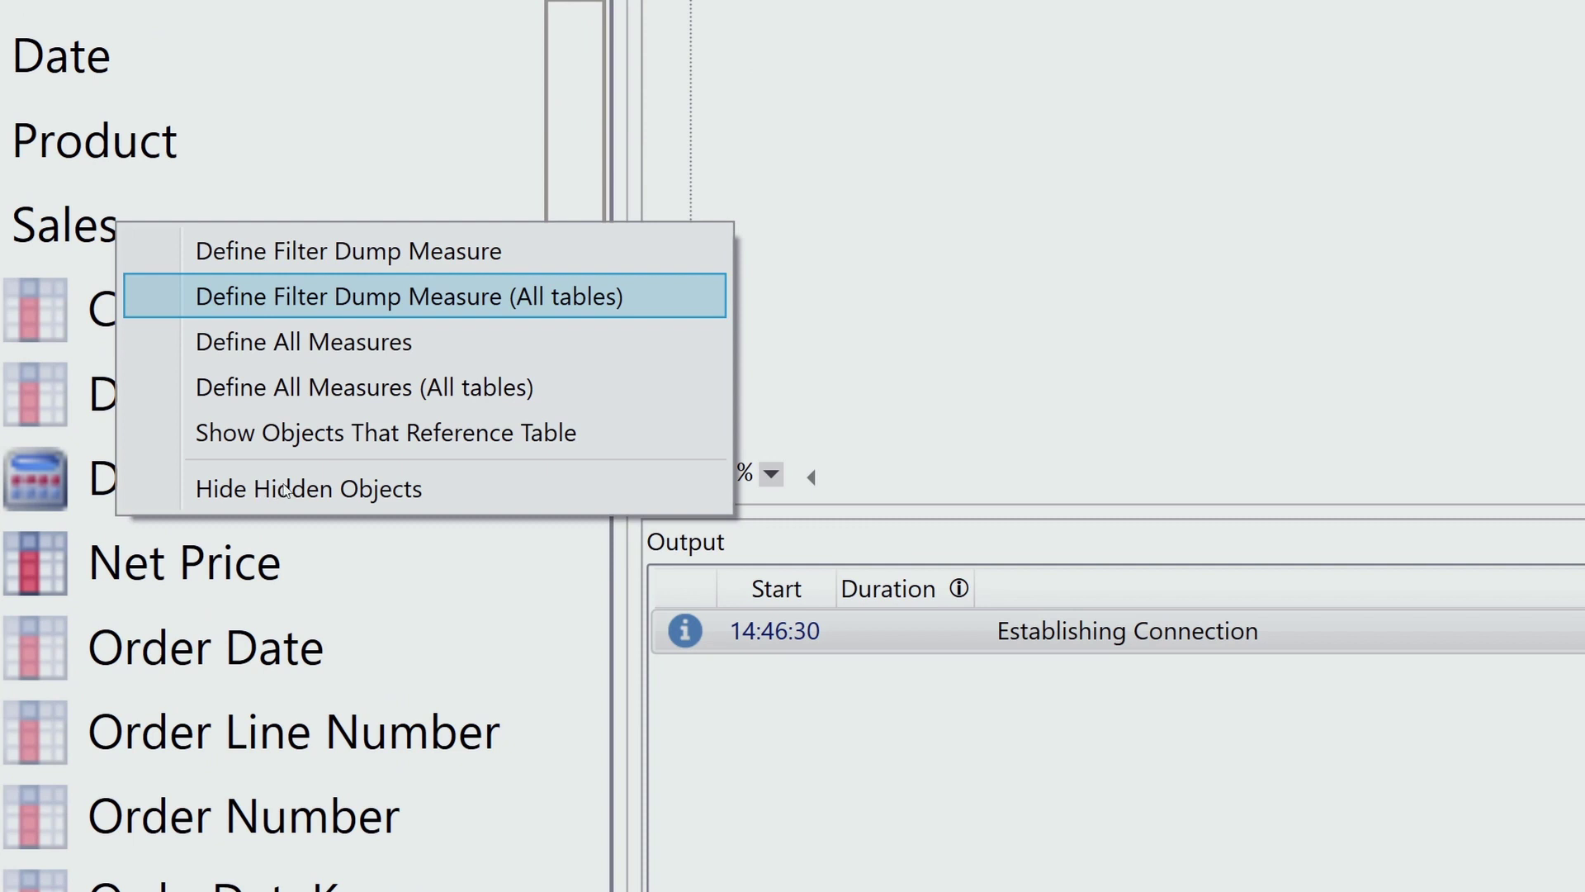
pyautogui.press('Return')
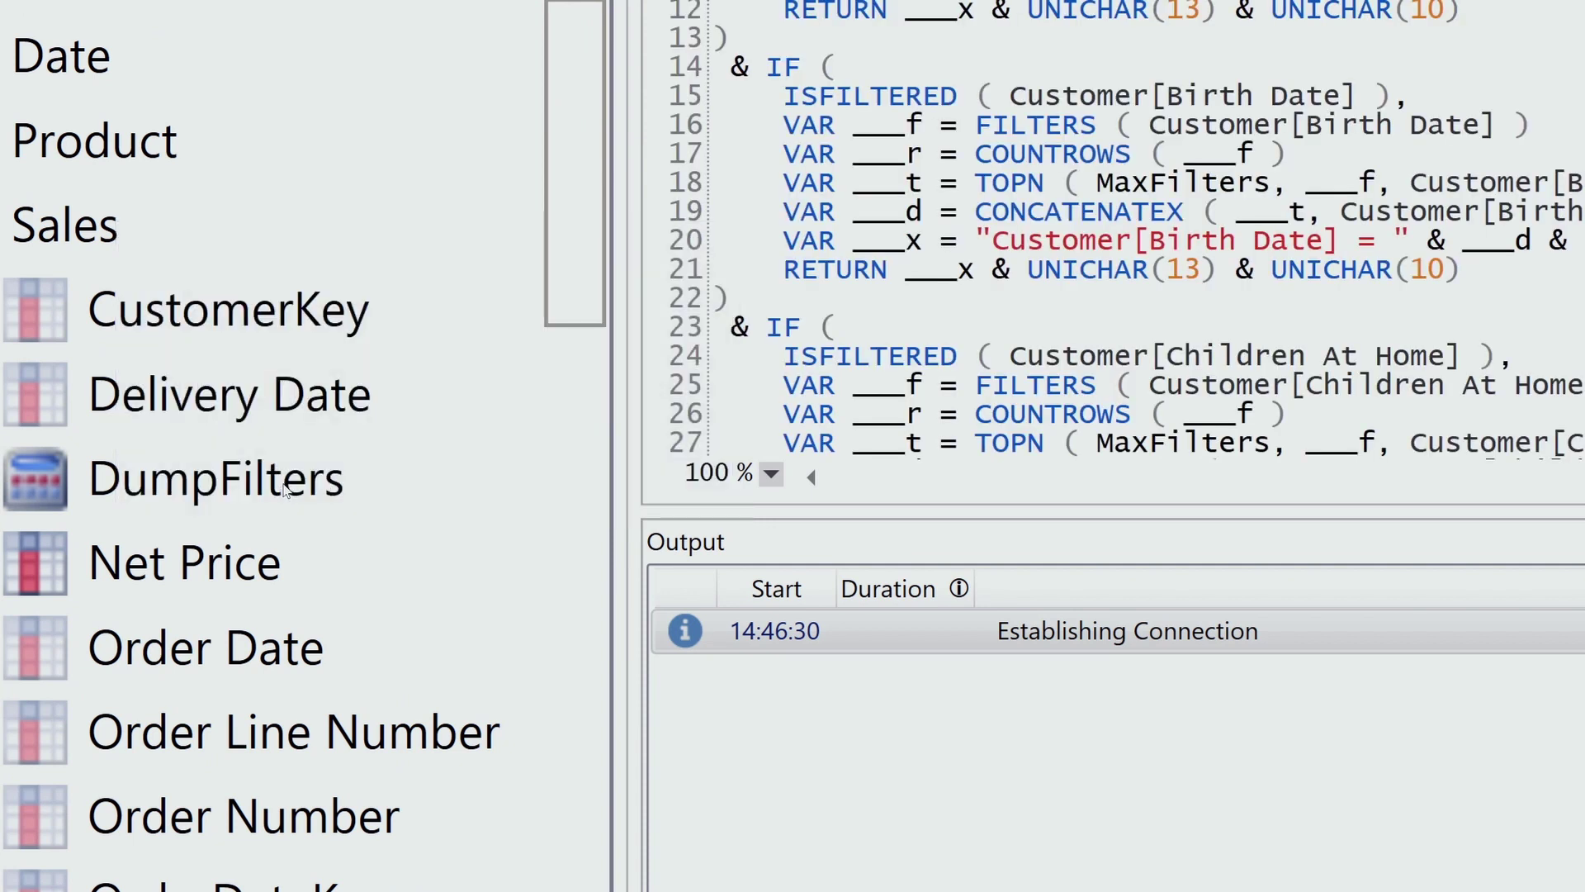
pyautogui.hotkey('ctrl', 'End')
pyautogui.scroll(2, 1159, 161)
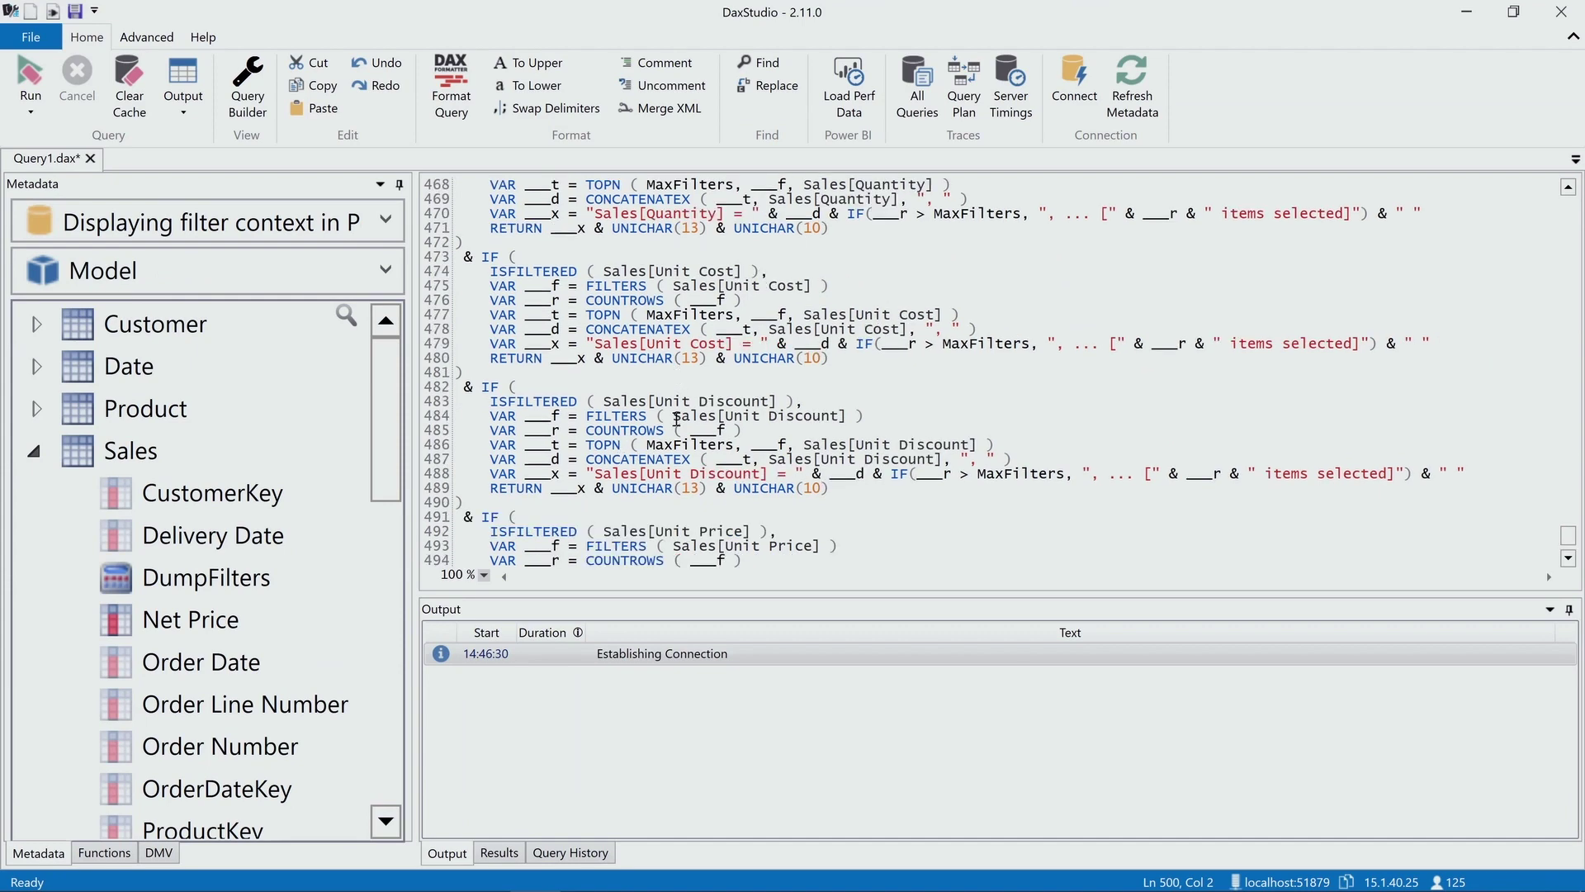
pyautogui.scroll(-2, 676, 419)
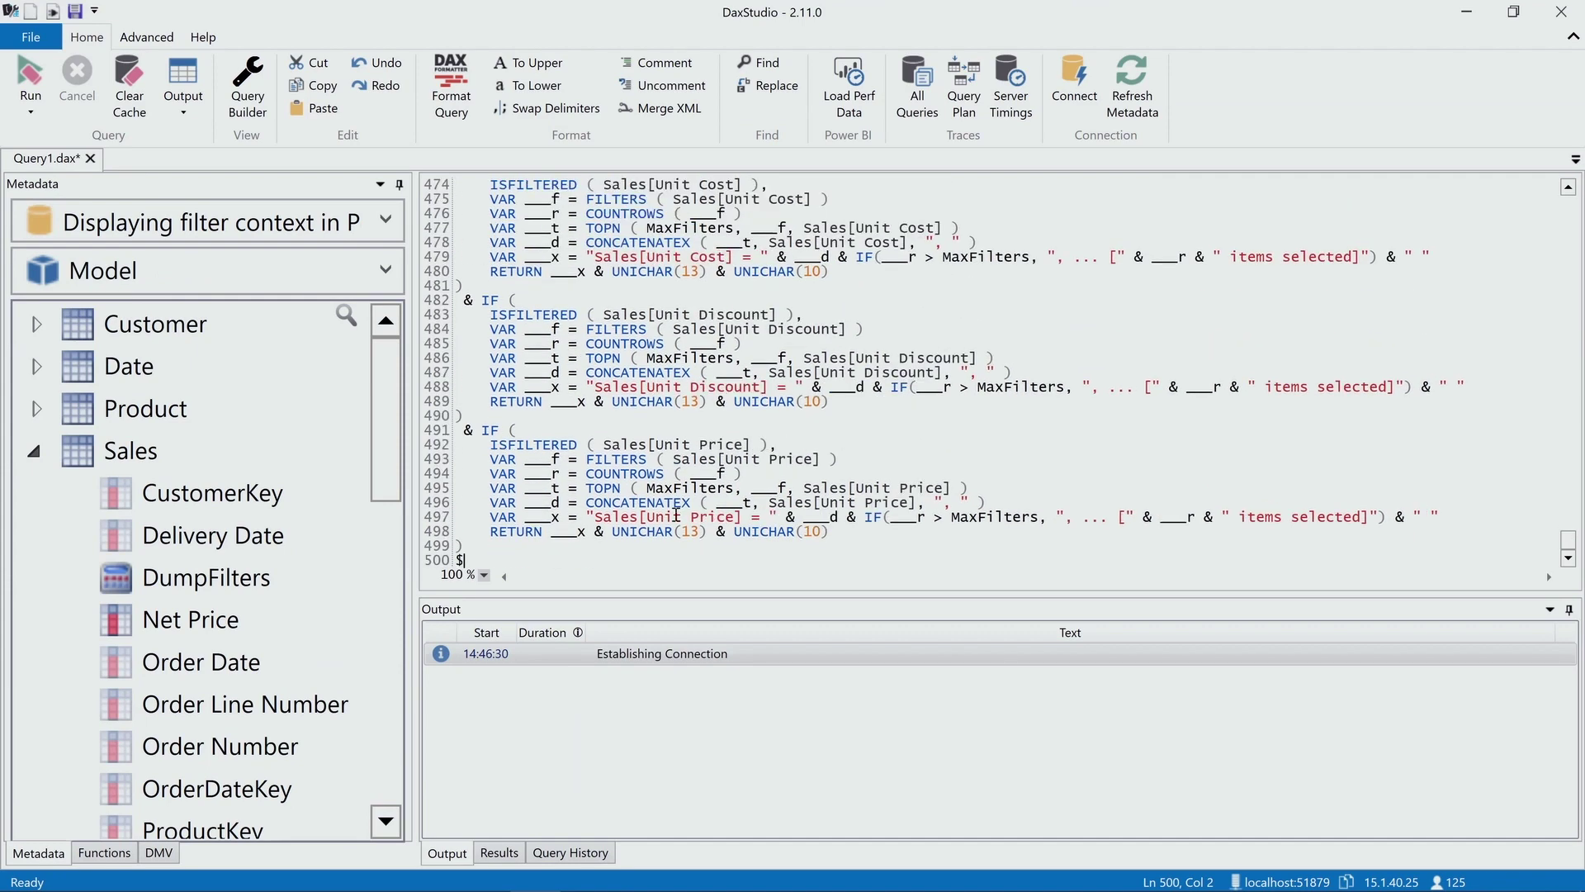
pyautogui.scroll(20, 673, 512)
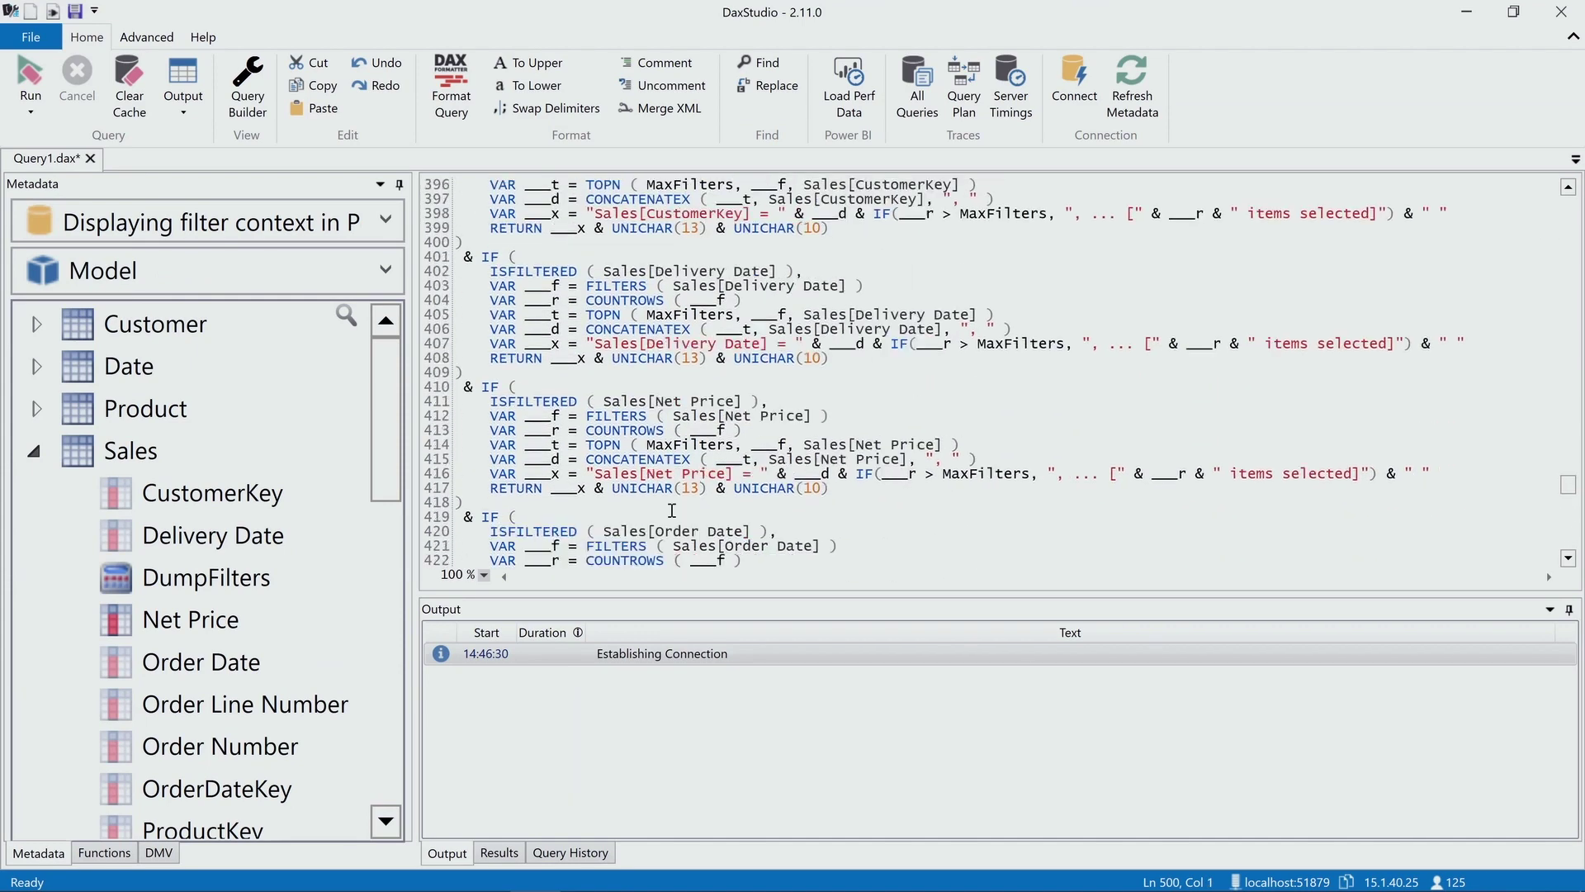
pyautogui.scroll(-20, 758, 415)
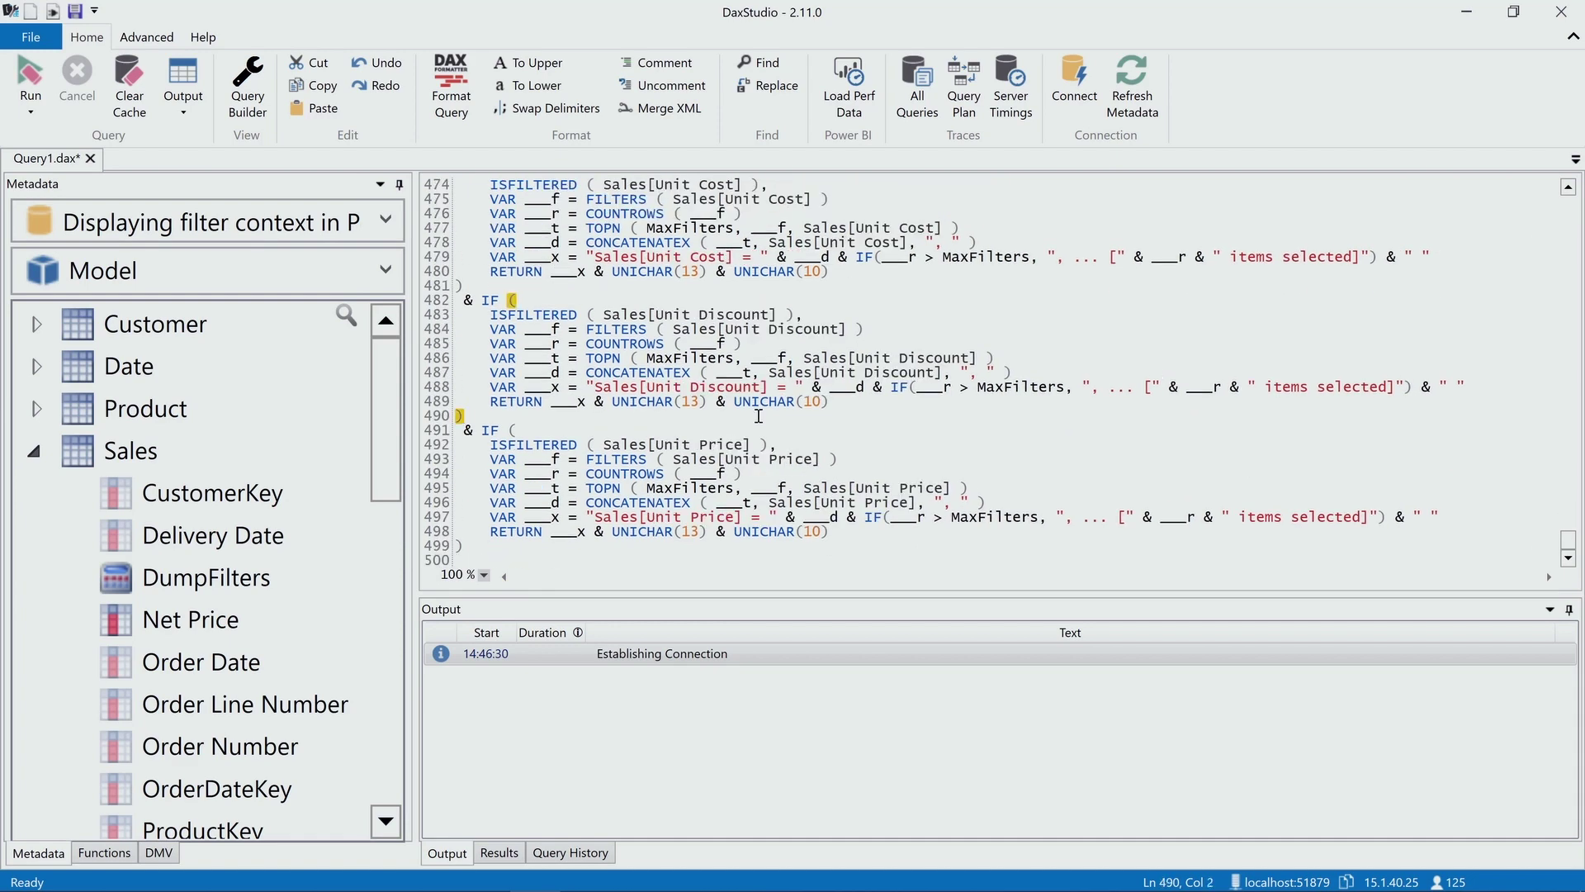
pyautogui.hotkey('ctrl', 'a')
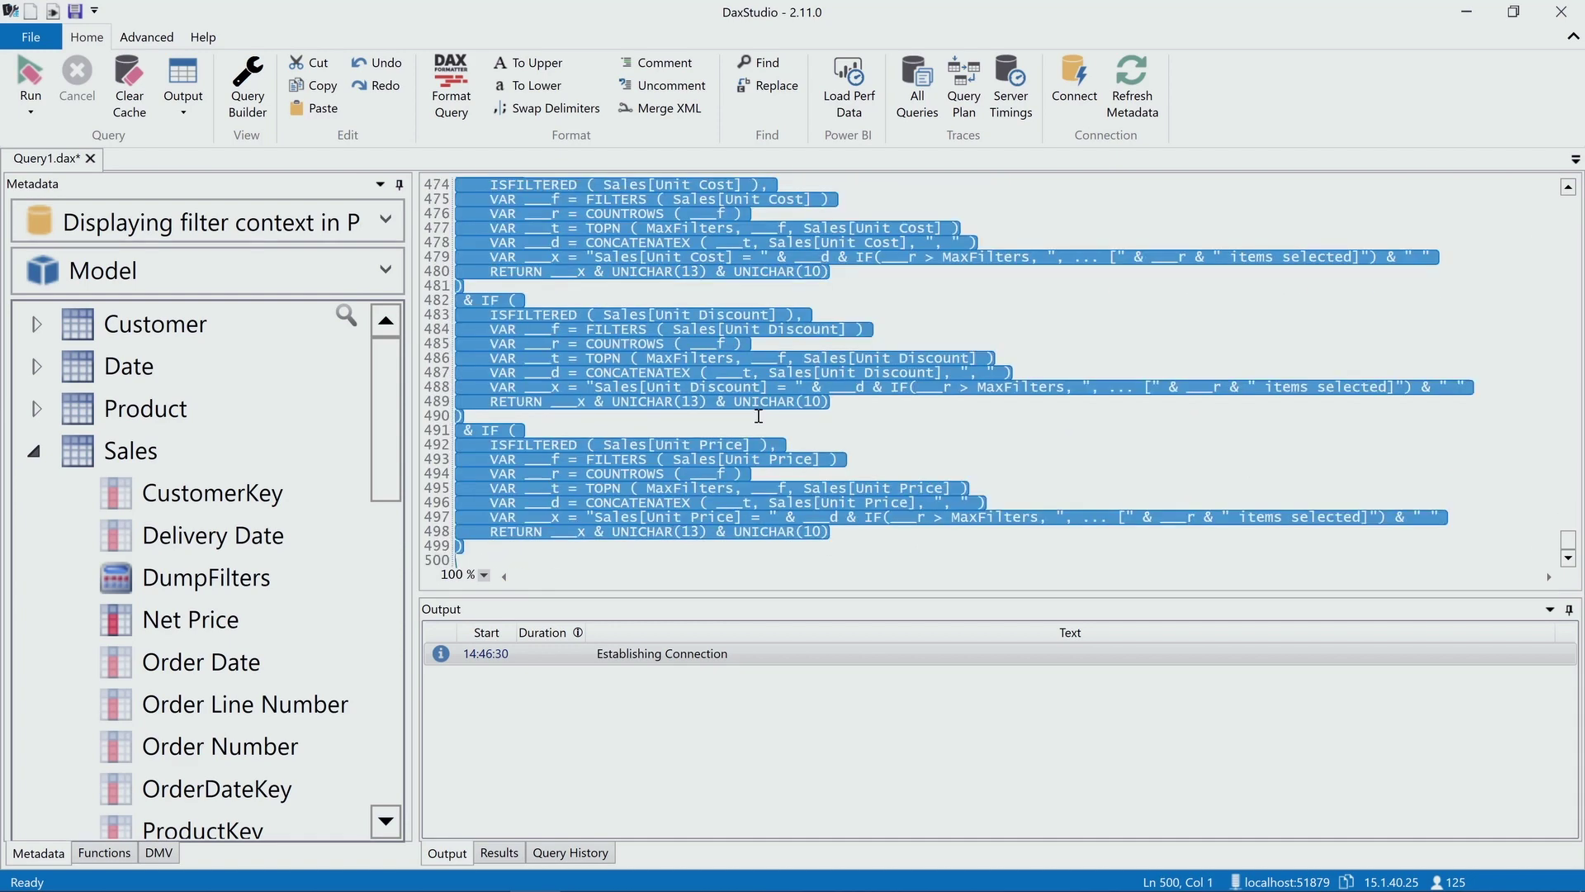
pyautogui.hotkey('alt', 'Tab')
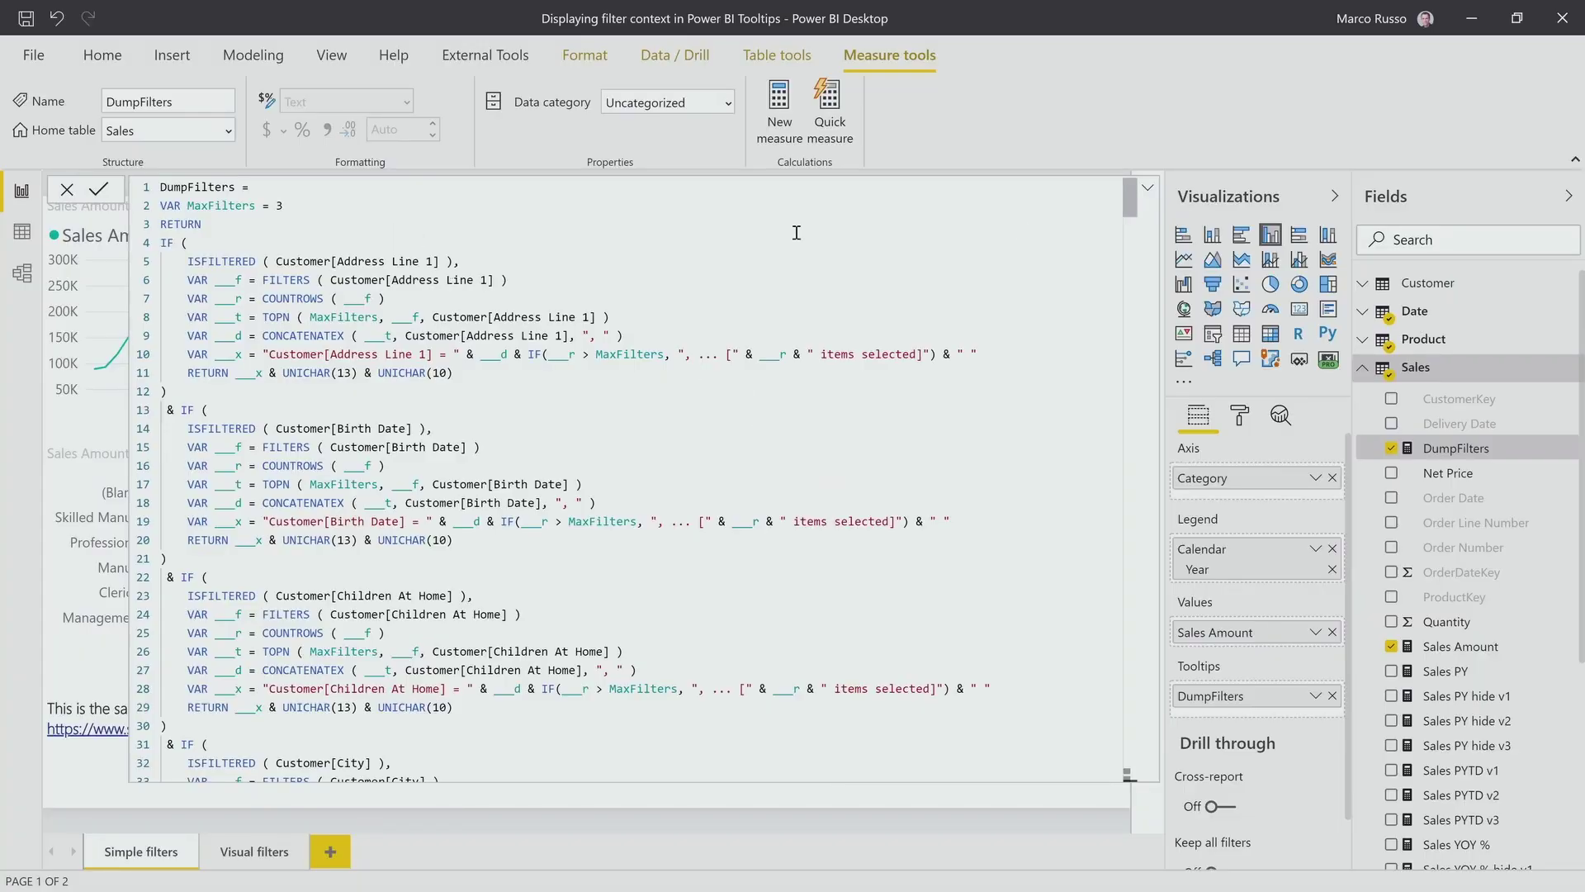
# Return to the Visual filters page and create a new measure in the Sales table.
pyautogui.click(250, 851)
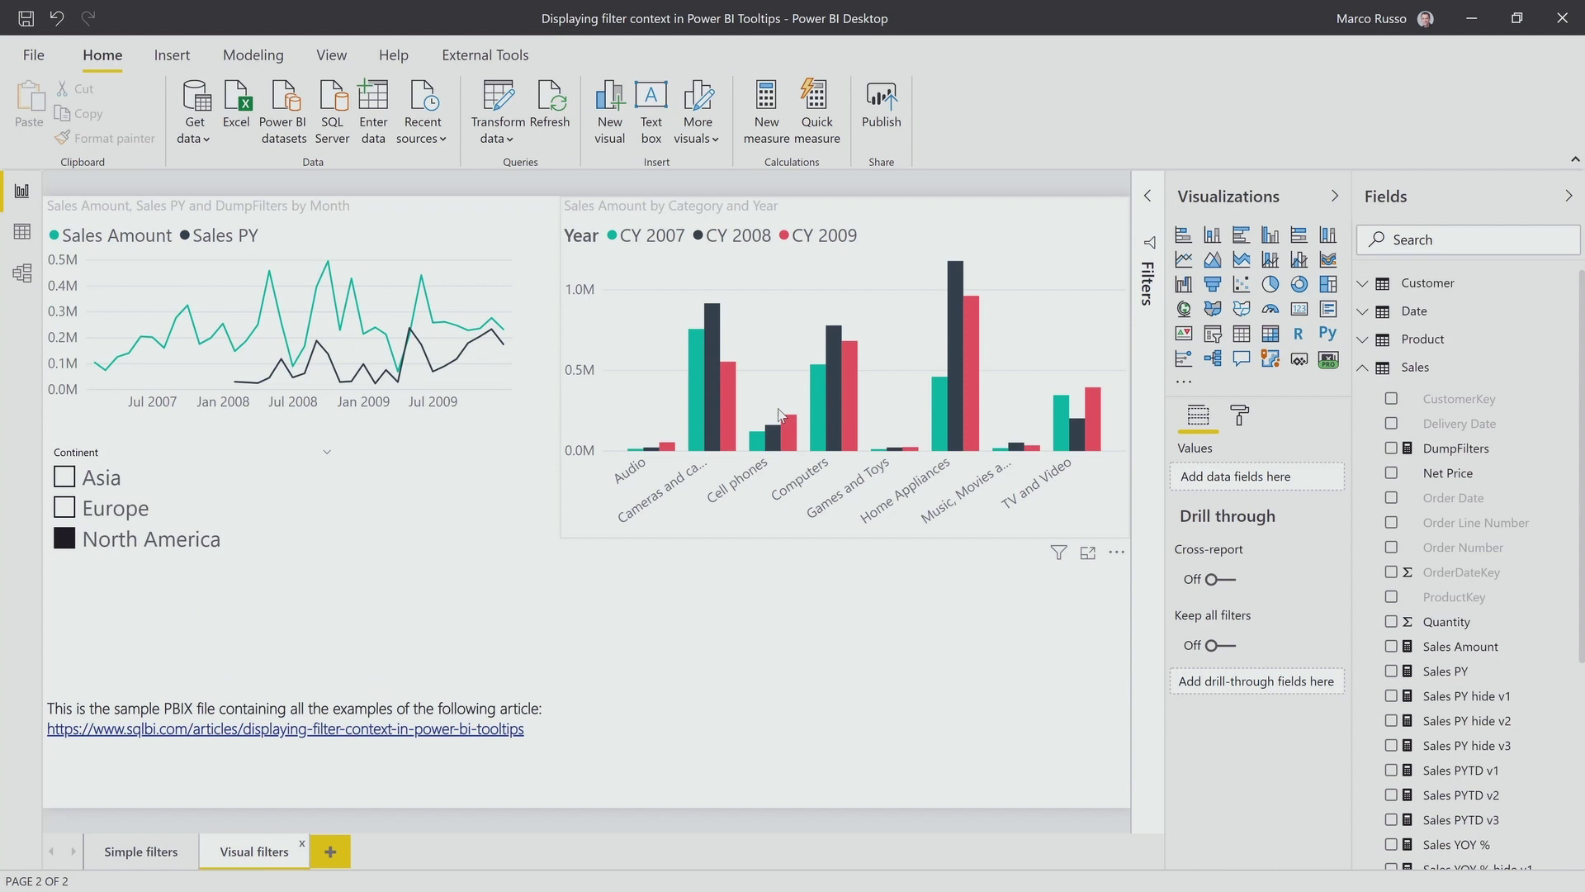
pyautogui.moveTo(836, 407)
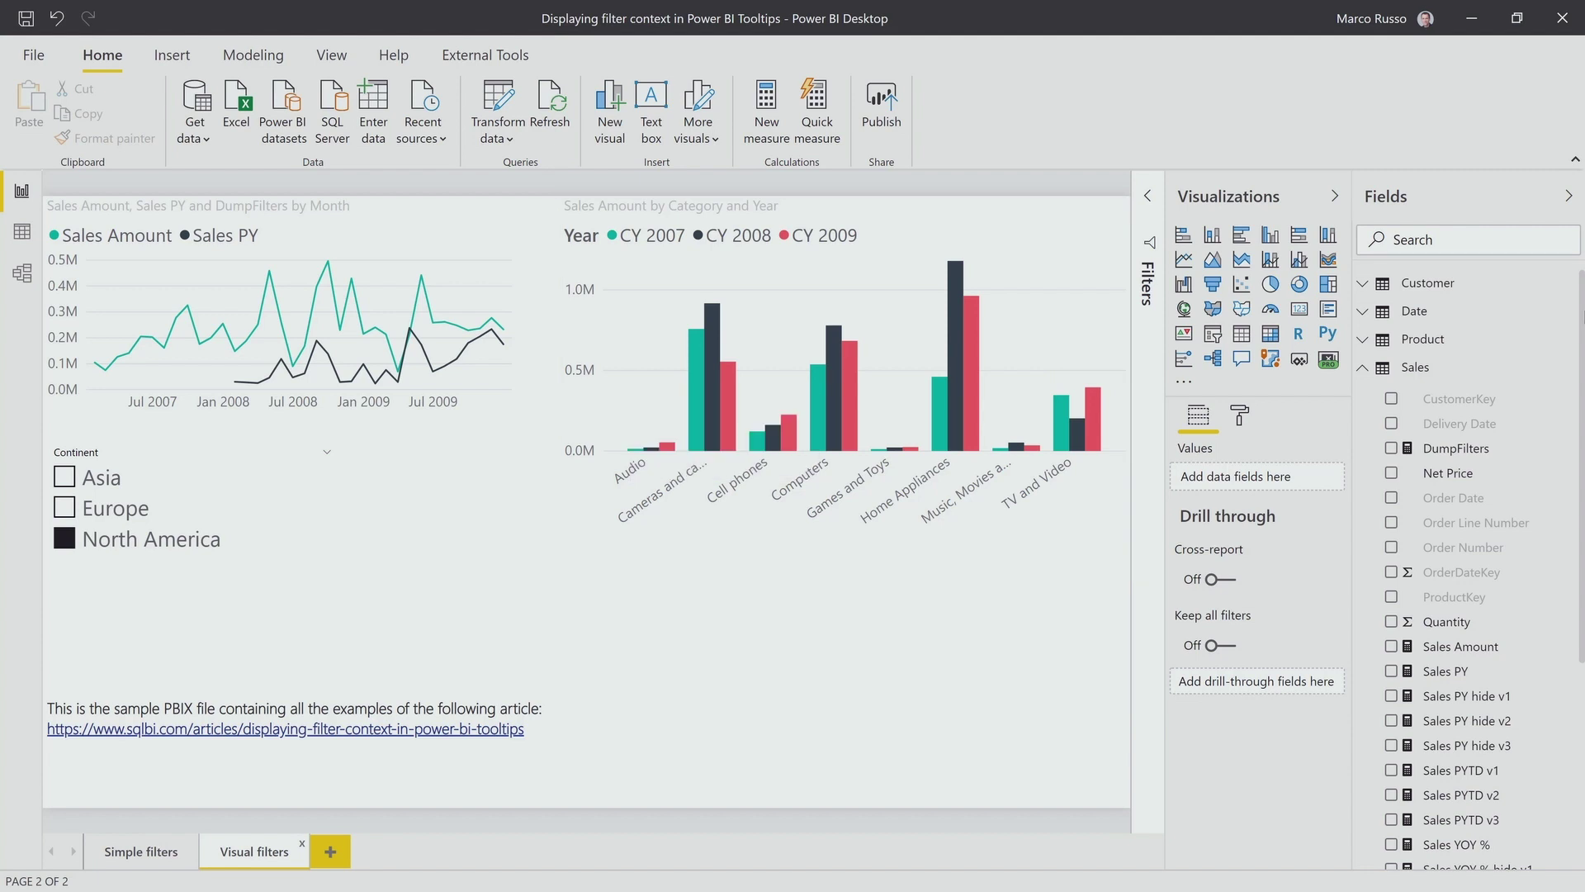
pyautogui.rightClick(1443, 372)
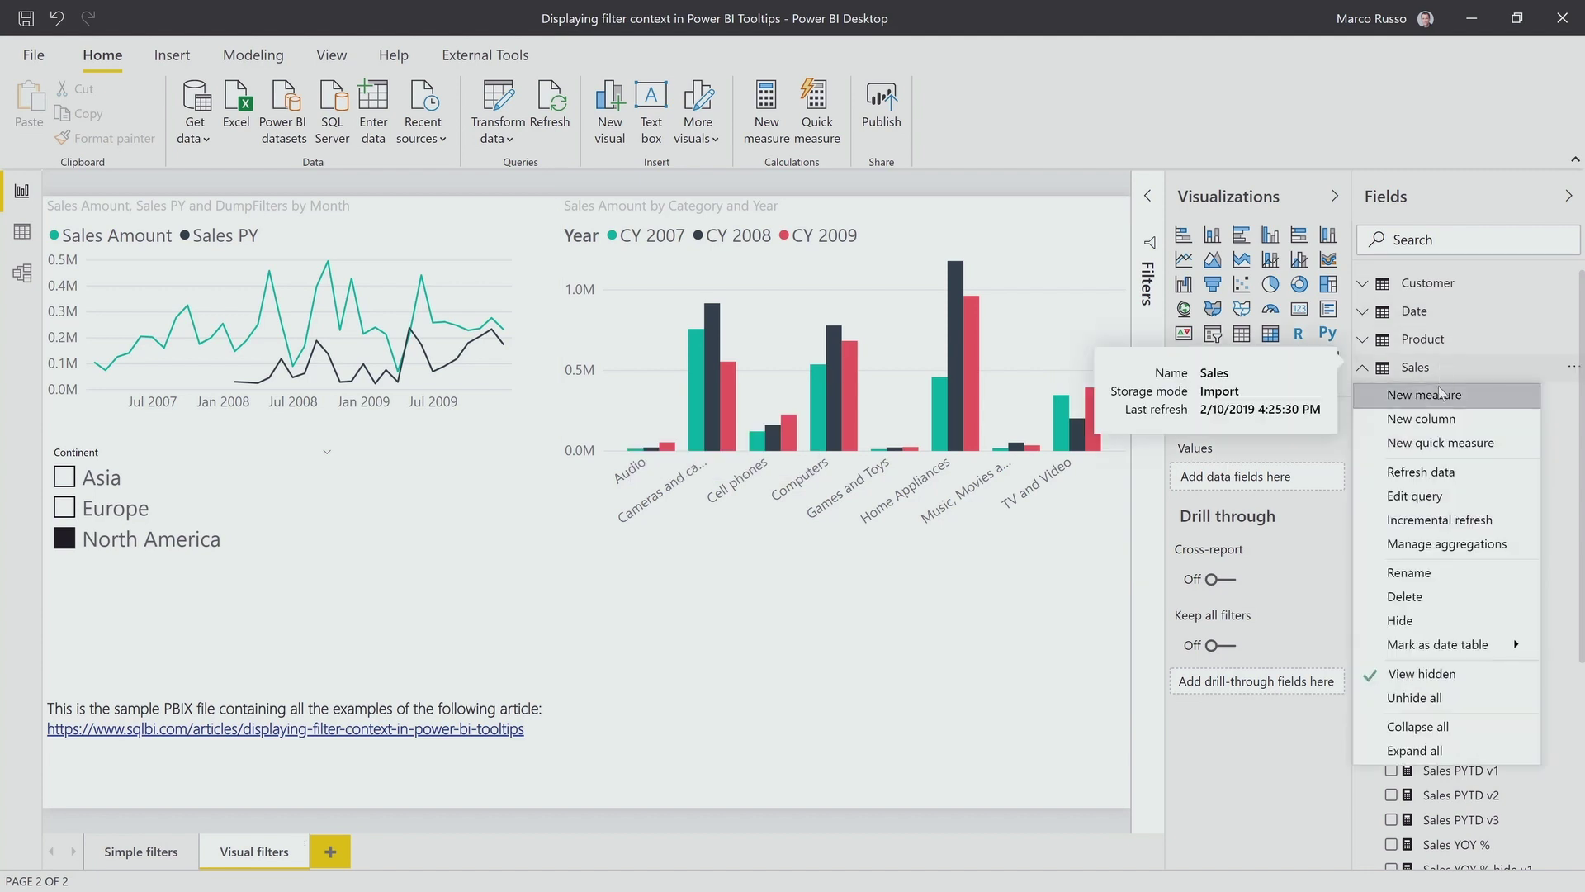
pyautogui.click(1441, 398)
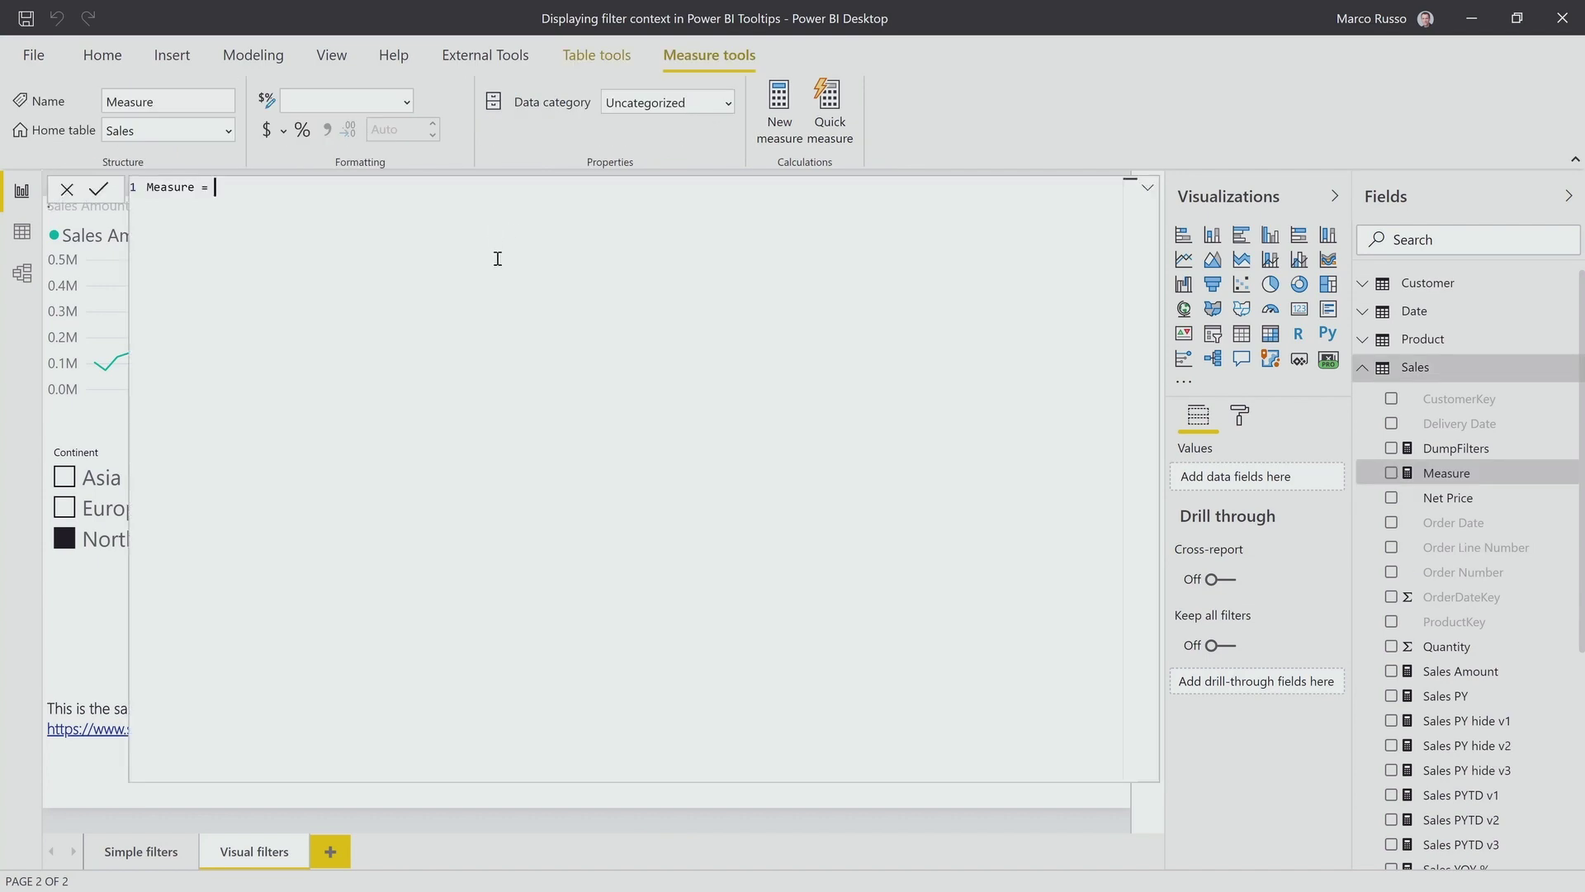
# Paste the filter-listing code into the measure and delete the DEFINE MEASURE header.
pyautogui.hotkey('ctrl', 'v')
pyautogui.scroll(20, 496, 258)
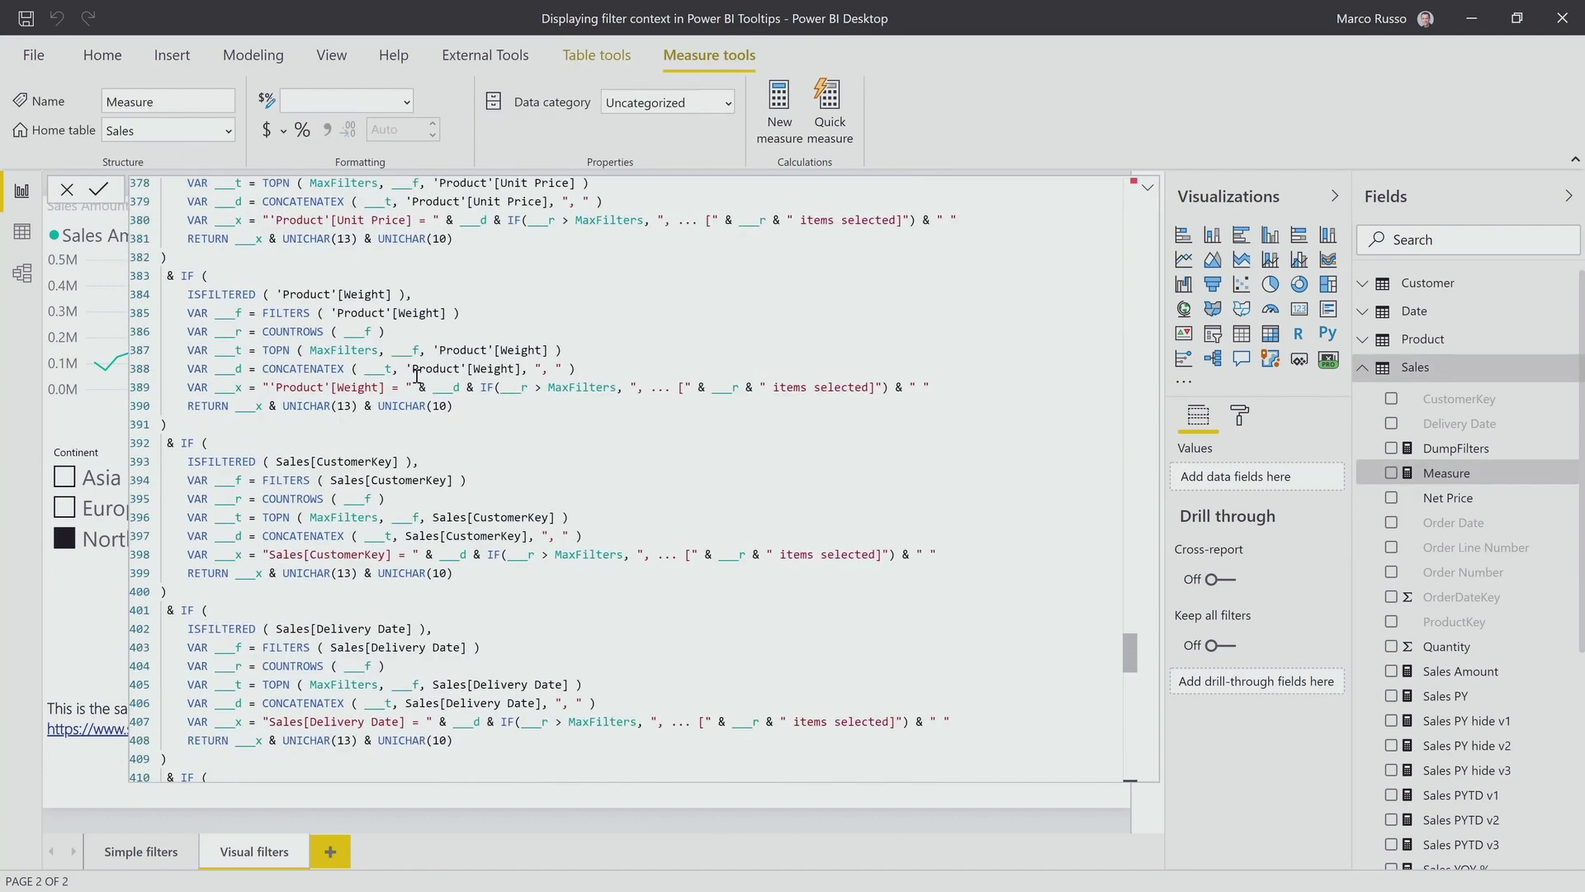
pyautogui.scroll(20, 417, 376)
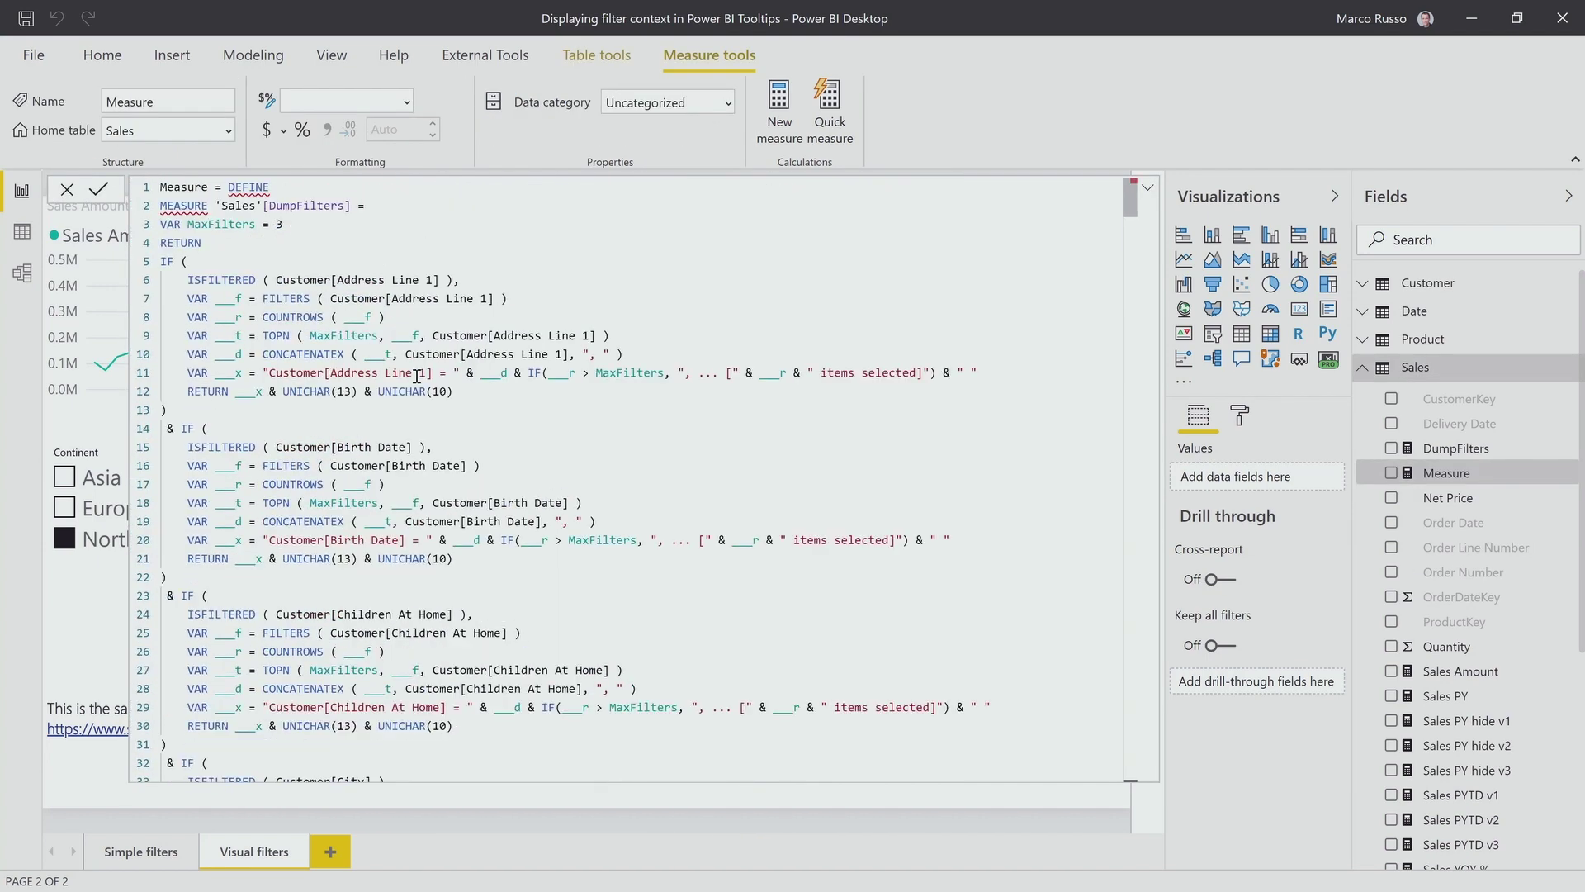
pyautogui.keyDown('ctrl'); pyautogui.scroll(2, 295, 244); pyautogui.keyUp('ctrl')
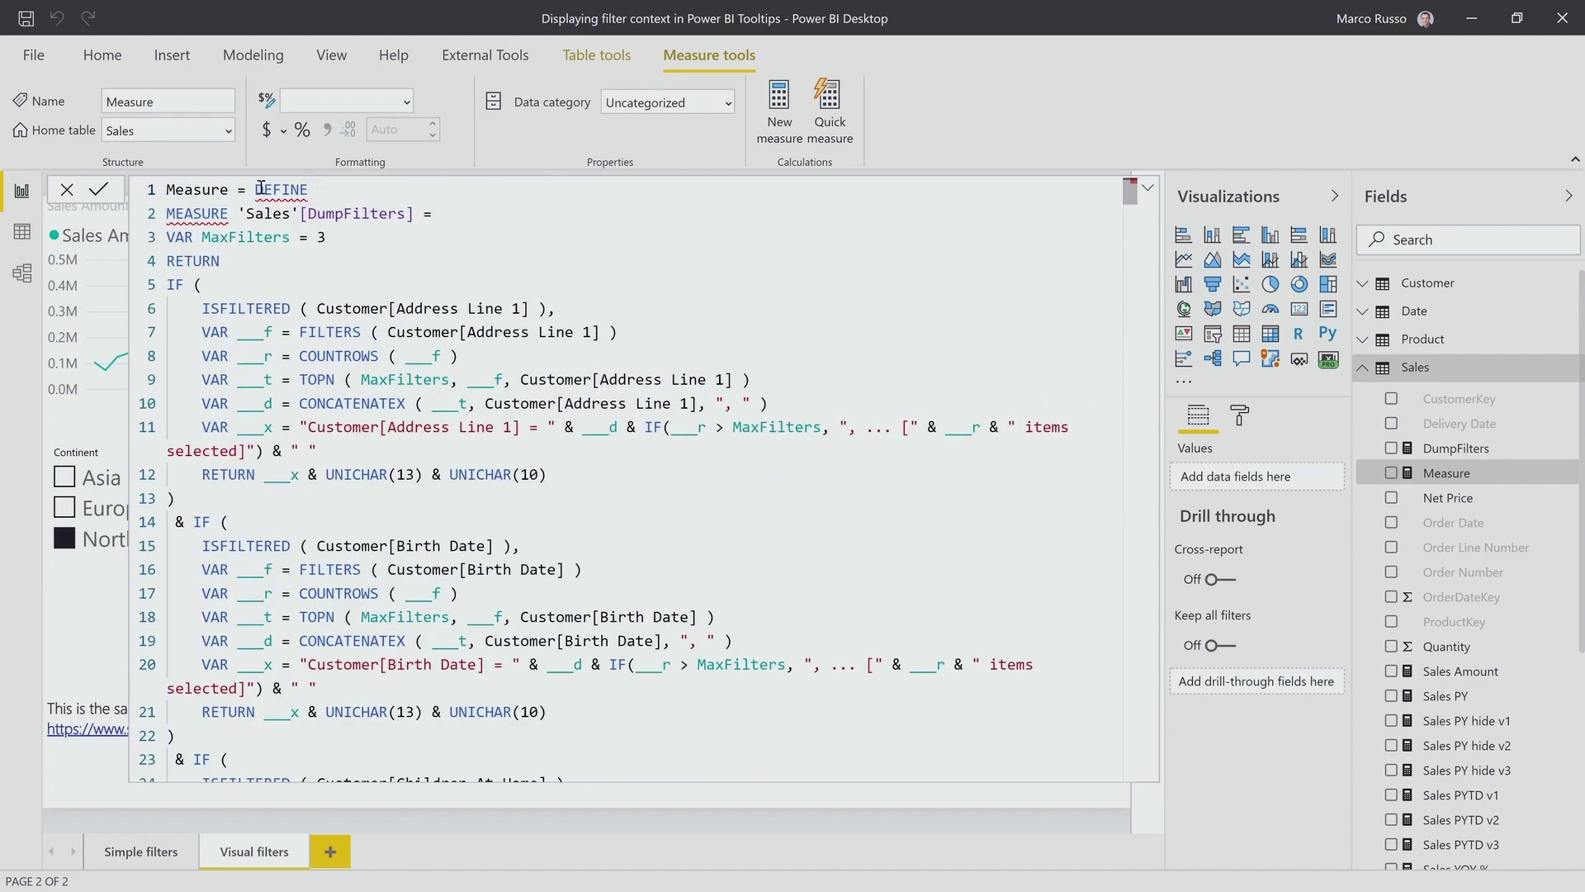
pyautogui.moveTo(255, 189); pyautogui.dragTo(415, 213)
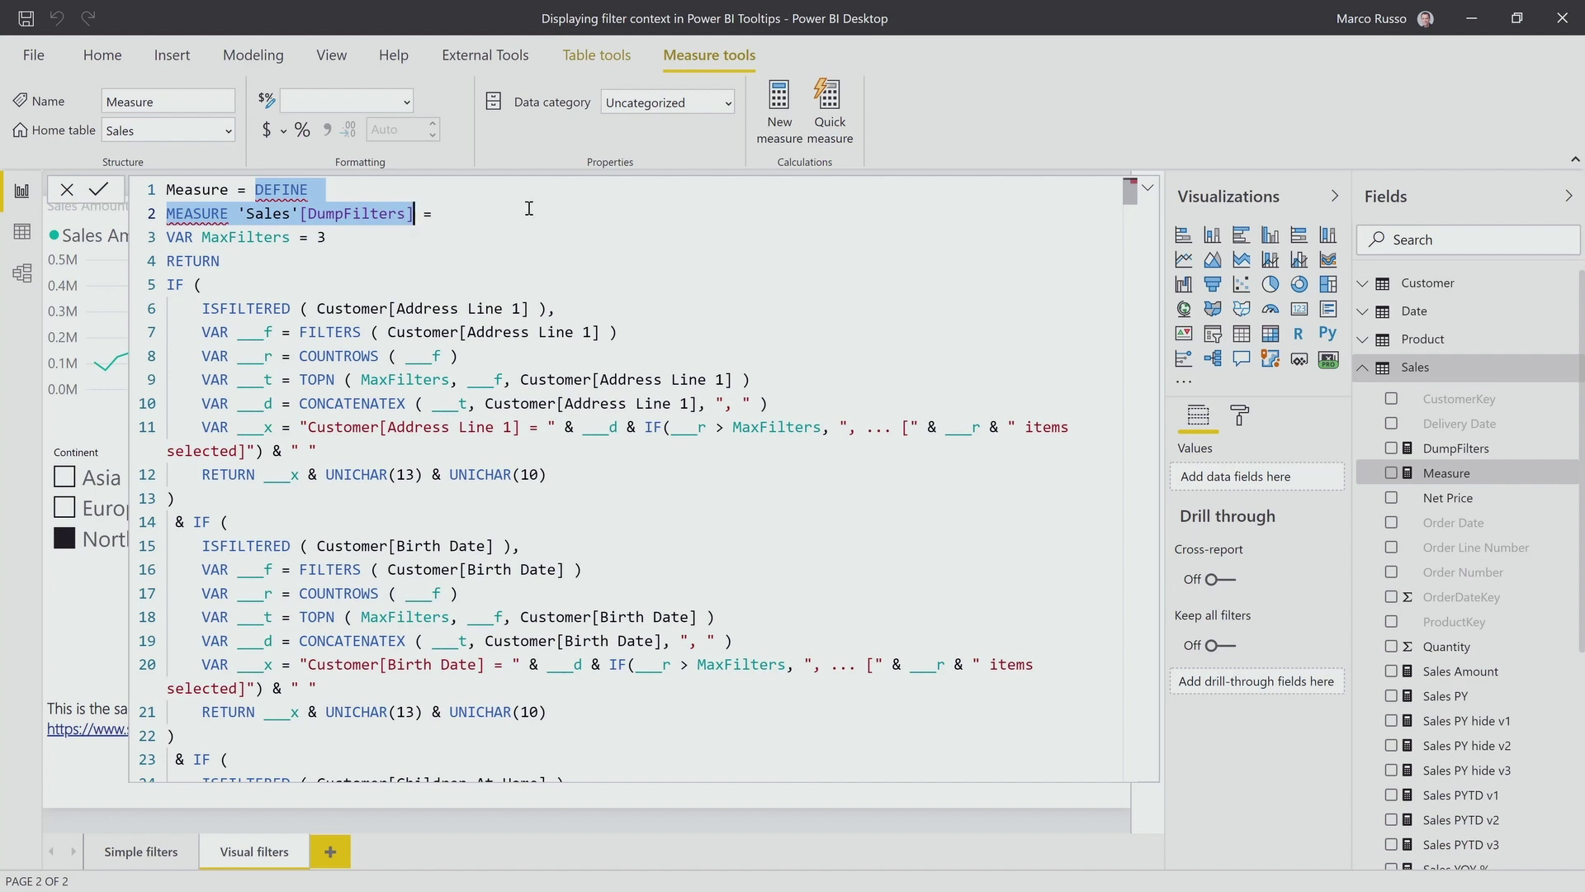
pyautogui.press('Delete')
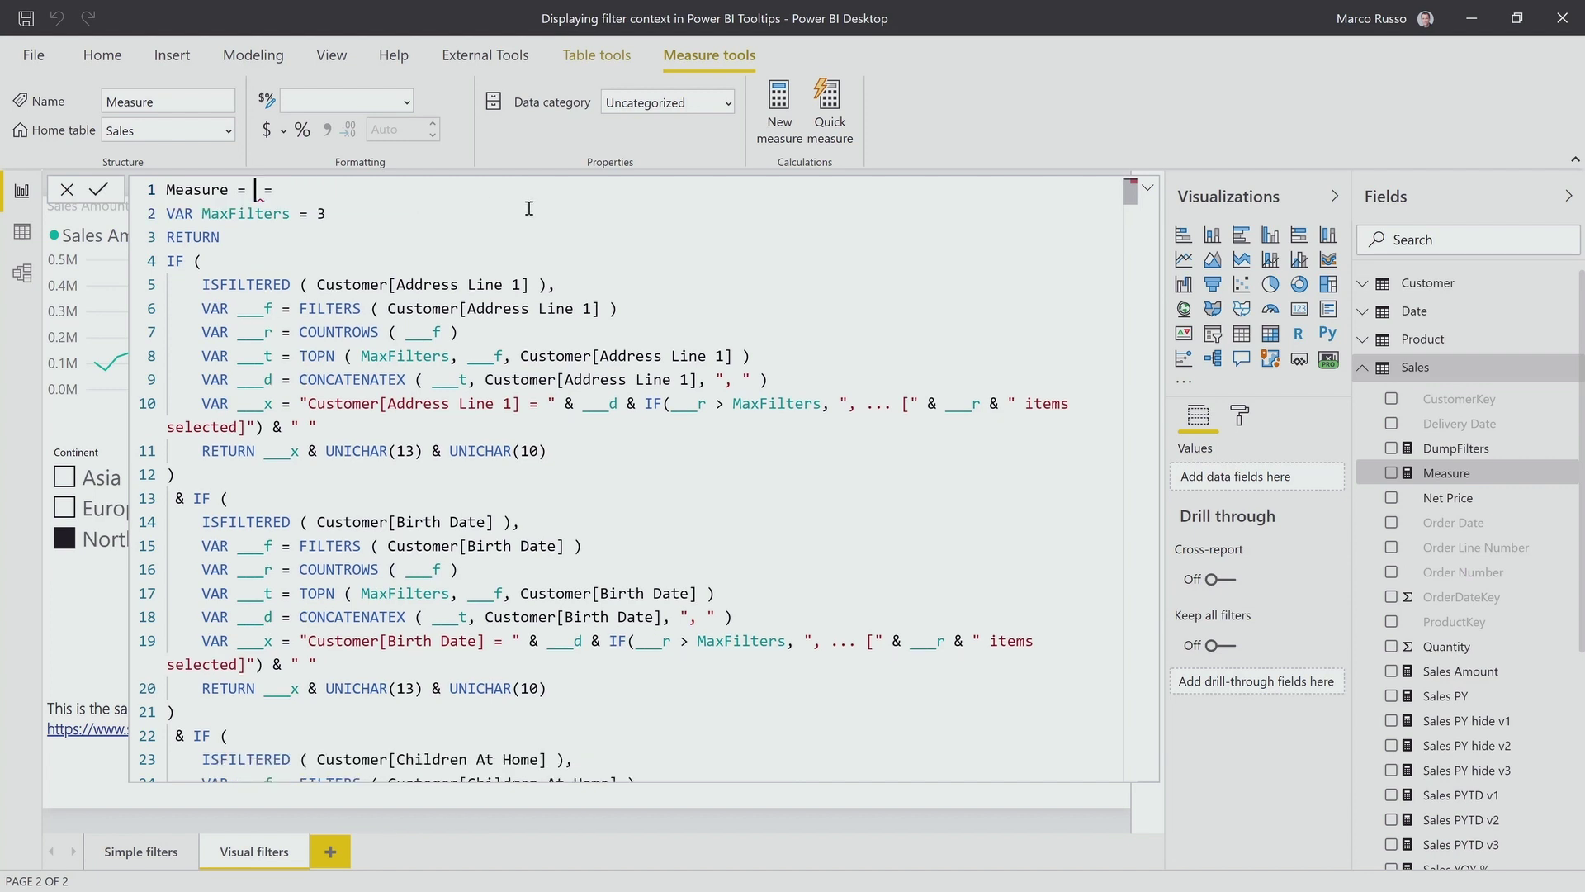
pyautogui.press('BackSpace')
pyautogui.press('BackSpace')
# Rename the measure from Measure to Info and commit it.
pyautogui.press('Left')
pyautogui.hotkey('shift', 'Home')
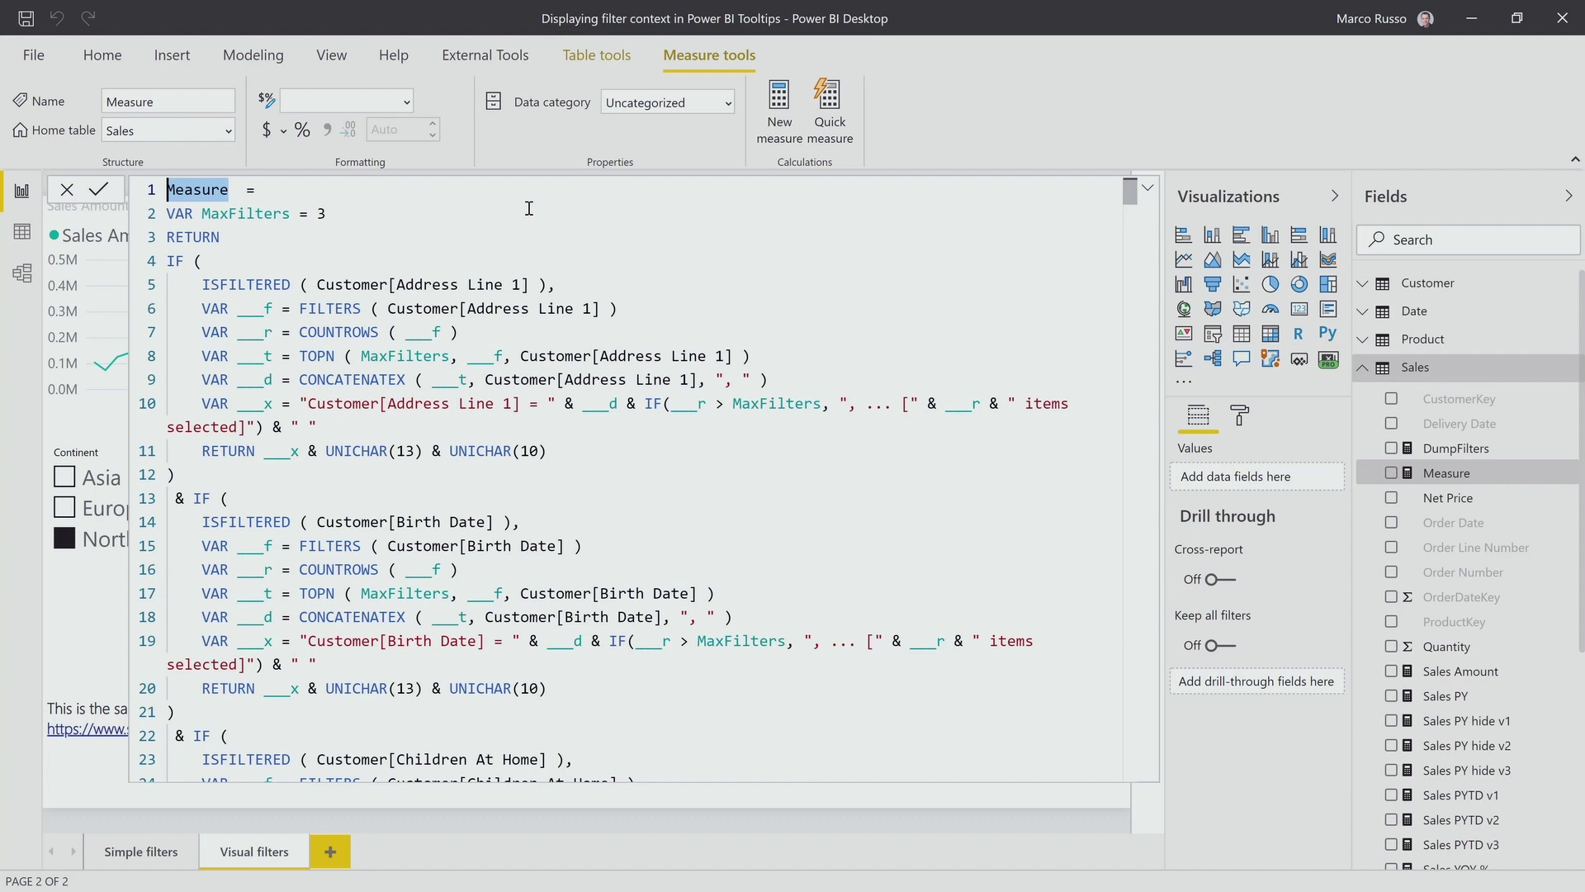
pyautogui.write('In')
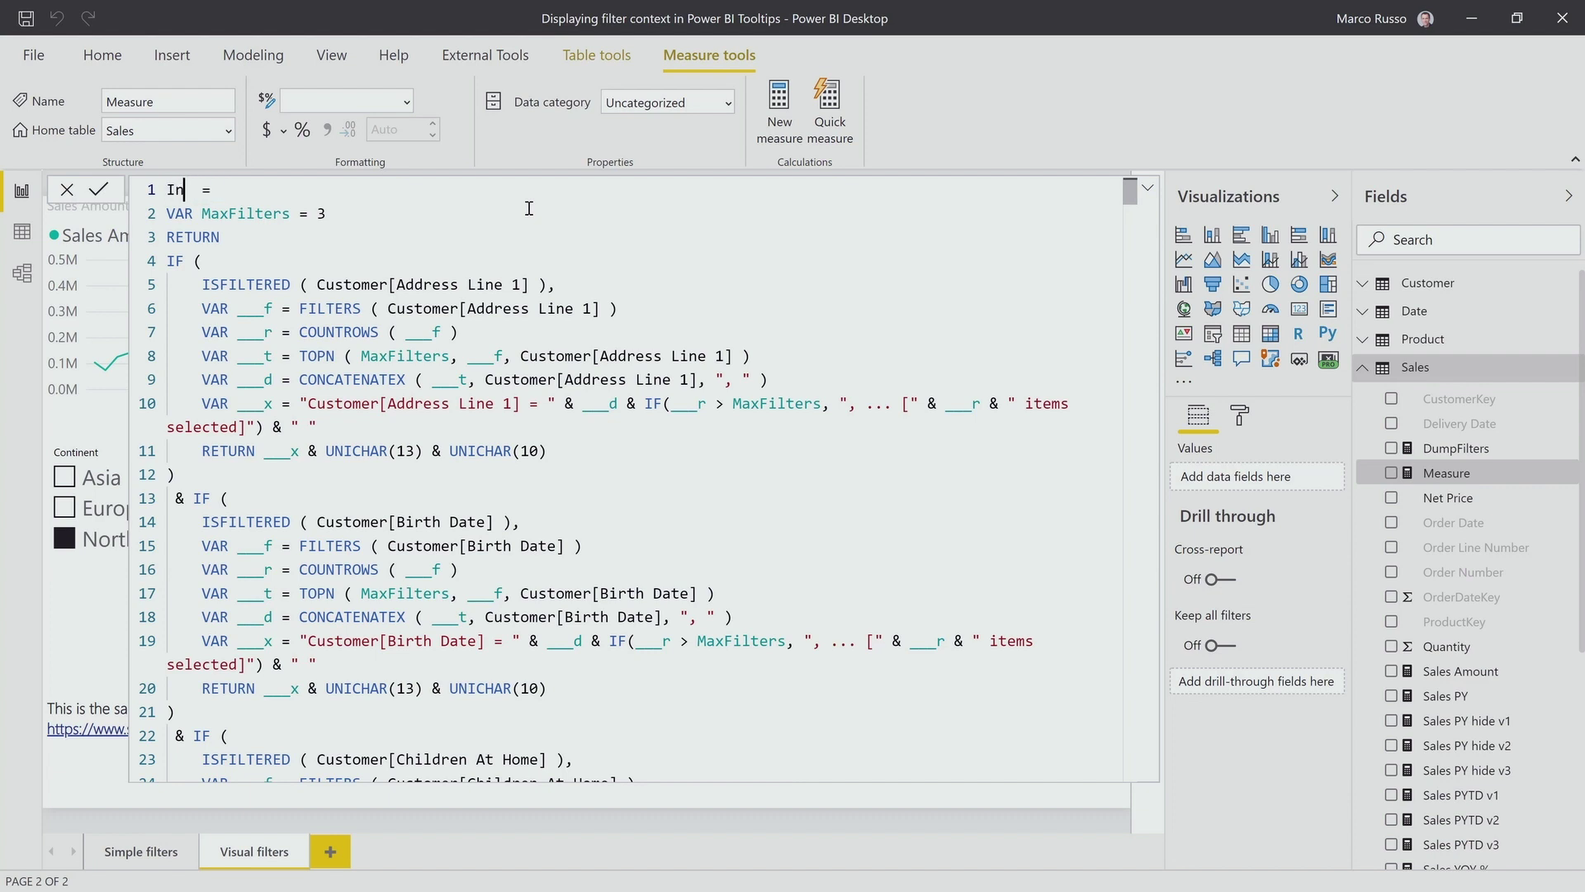
pyautogui.write('fo')
pyautogui.press('Return')
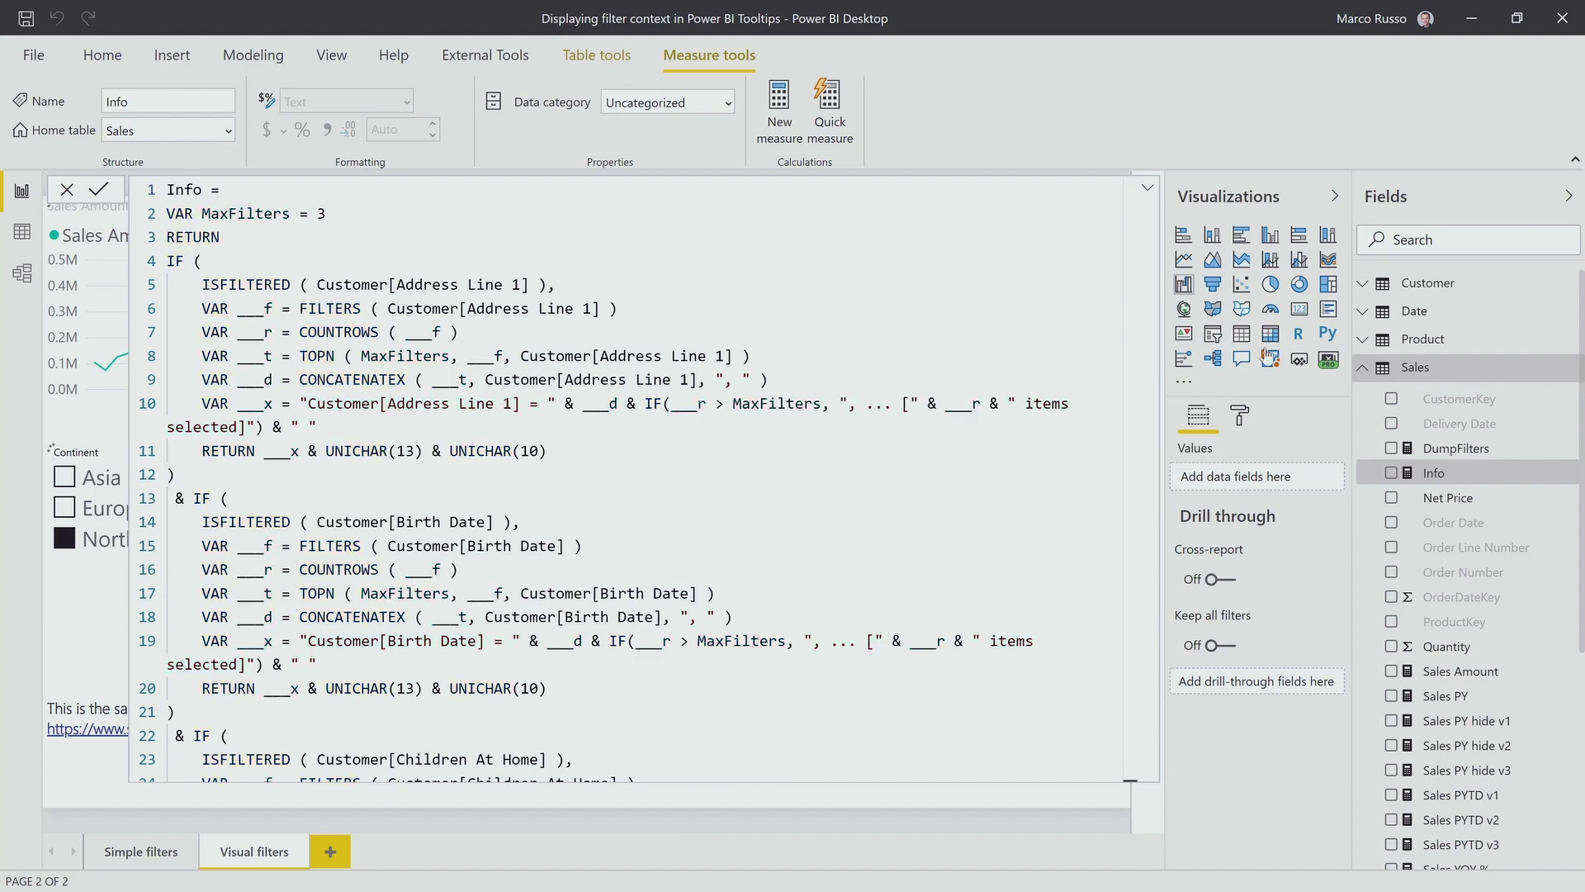
# Add the Info measure to the Tooltips of the Sales Amount by Category and Year column chart.
pyautogui.click(1147, 192)
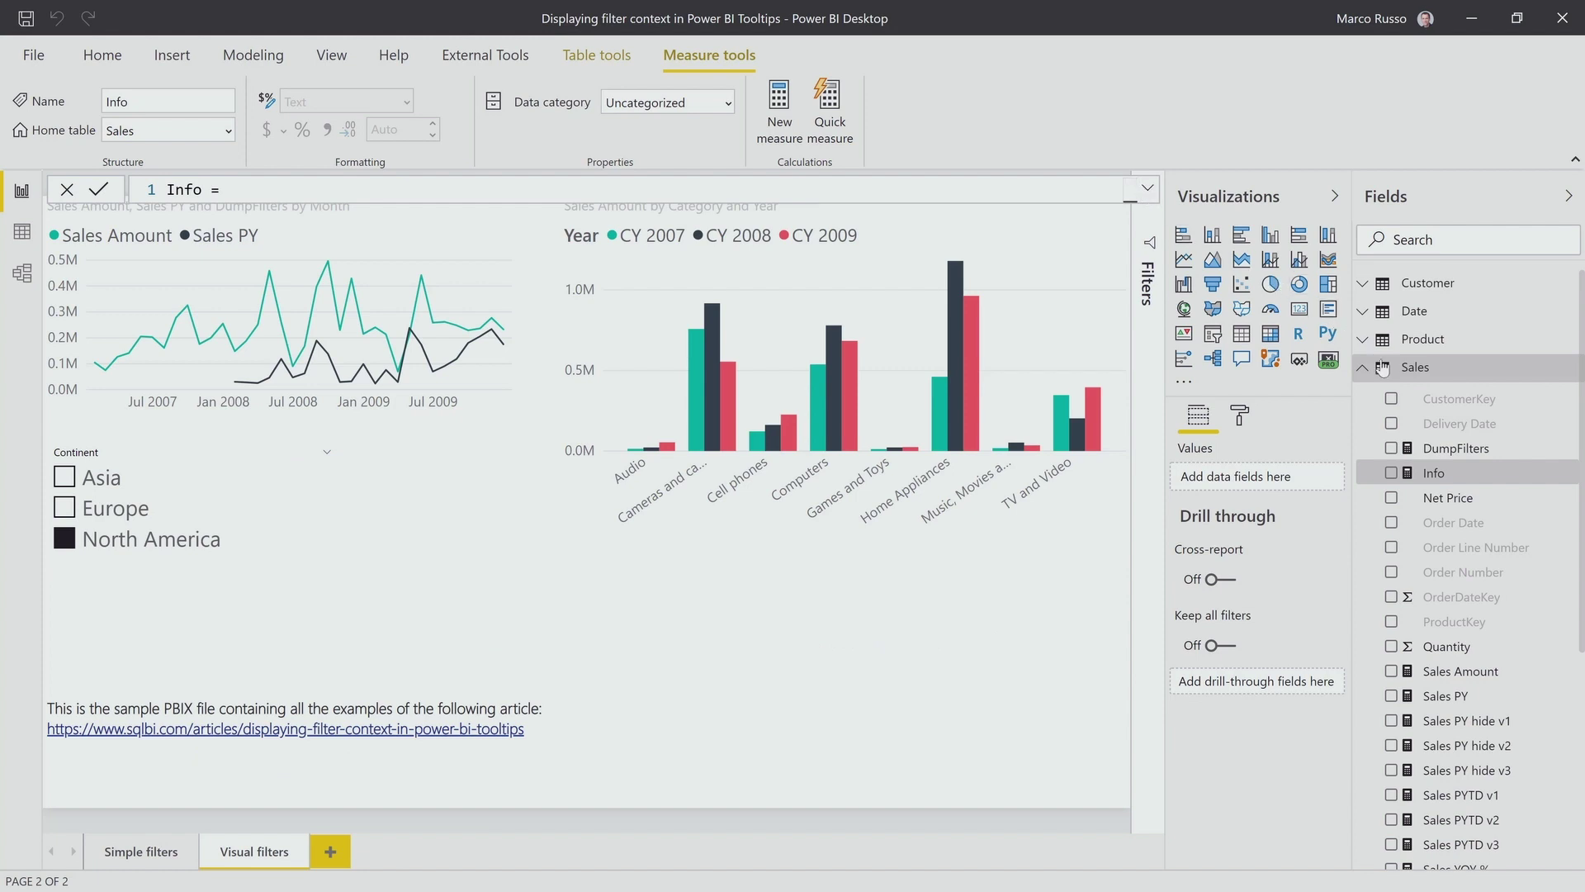
pyautogui.click(1073, 447)
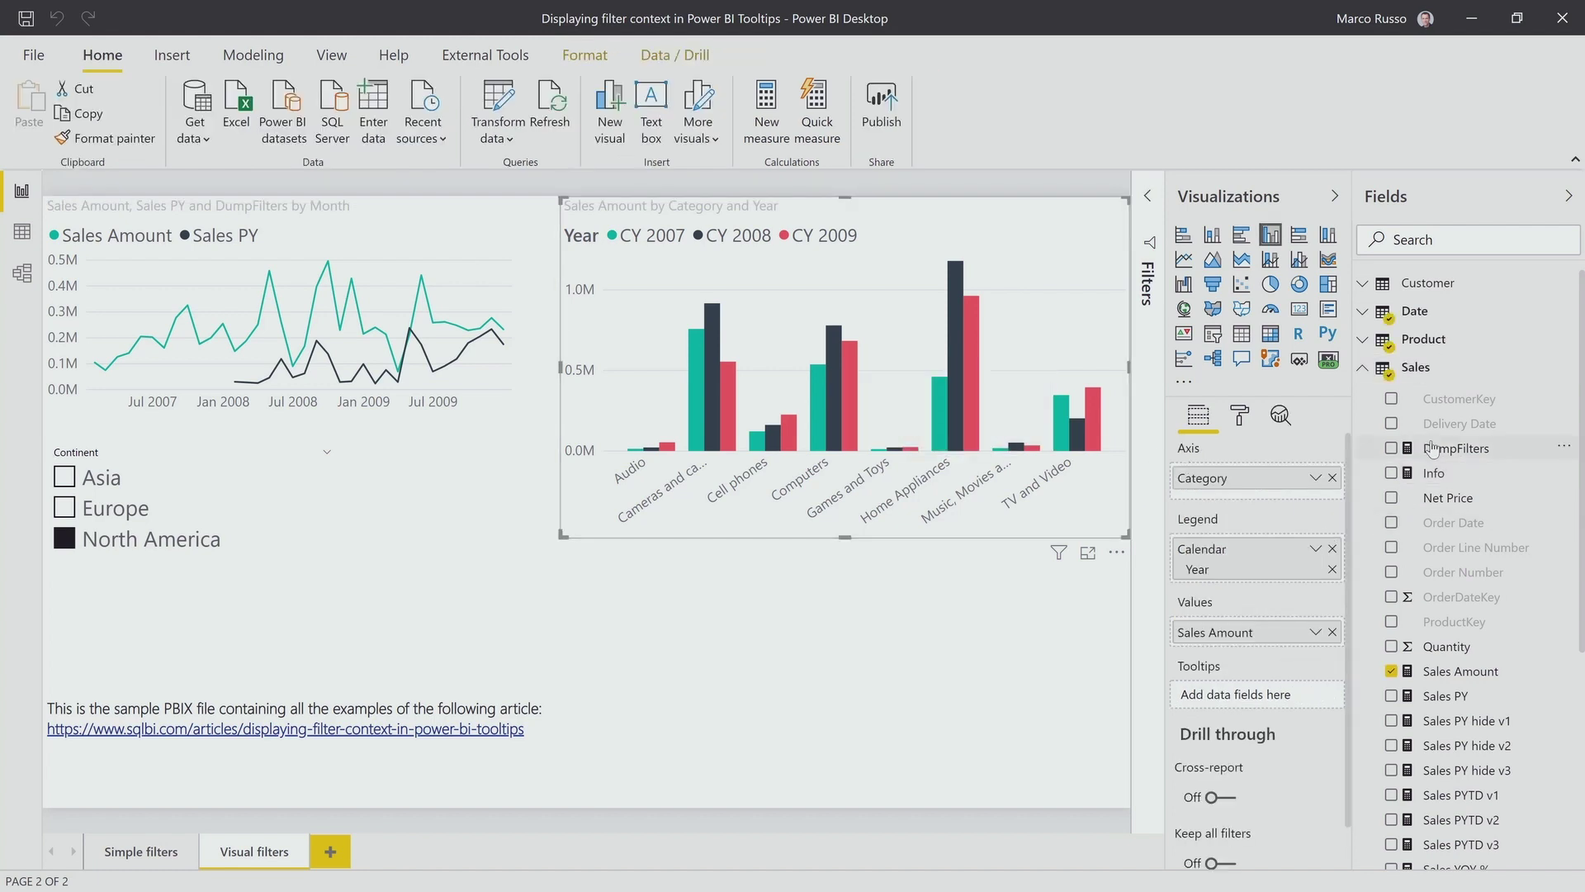
pyautogui.moveTo(1434, 473); pyautogui.dragTo(1277, 697)
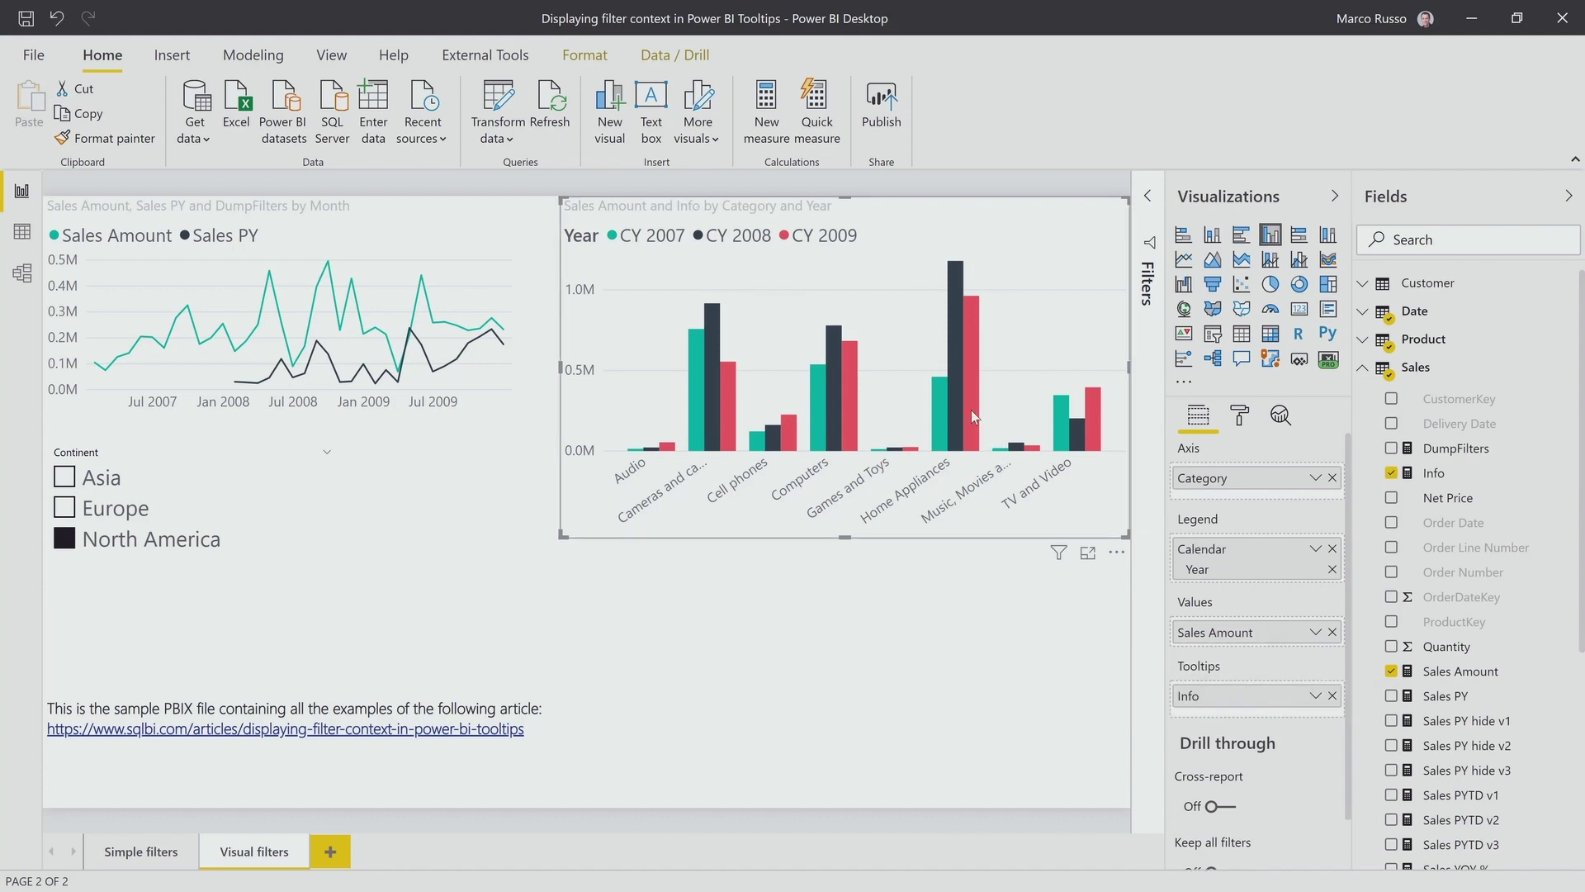
pyautogui.moveTo(970, 409)
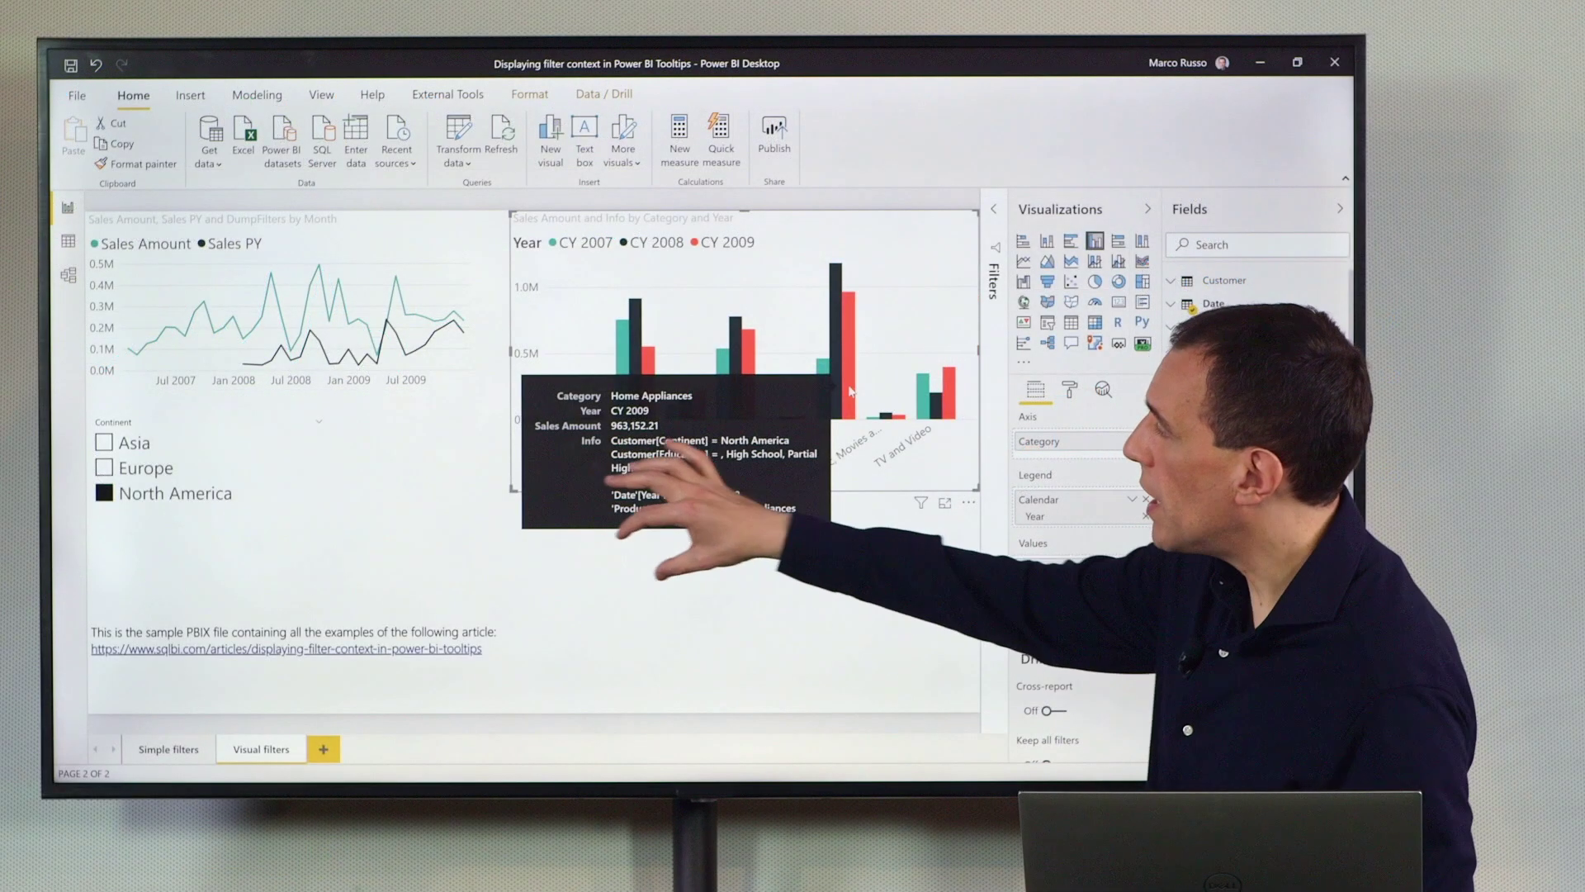